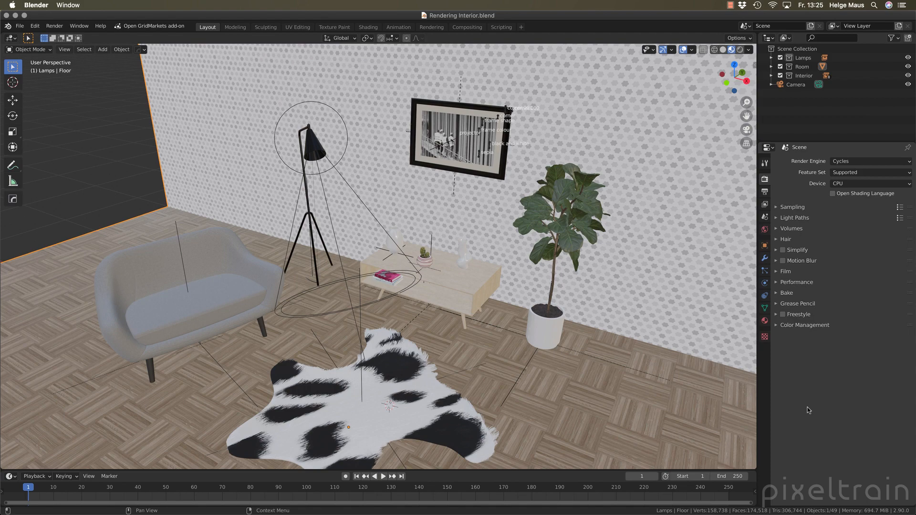
Look around the interior scene and return to the camera view.
middle_click_drag(400, 405, 375, 416)
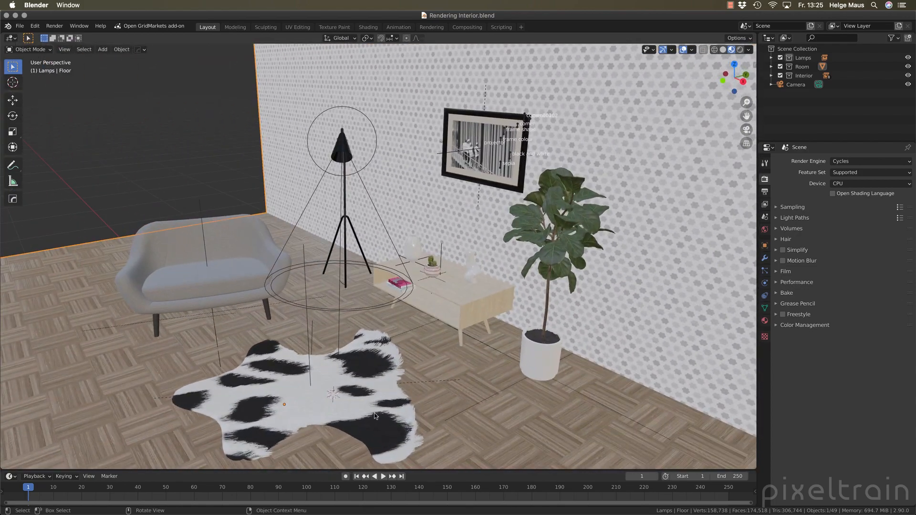
key("KP_0")
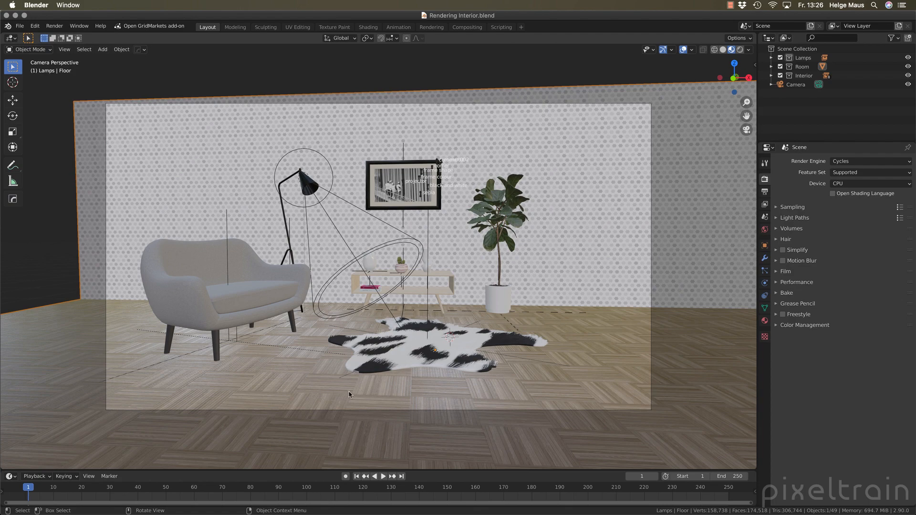
Switch to Safari and review the Blender 2.90 page's sections on denoising and Cycles render times.
left_click(147, 503)
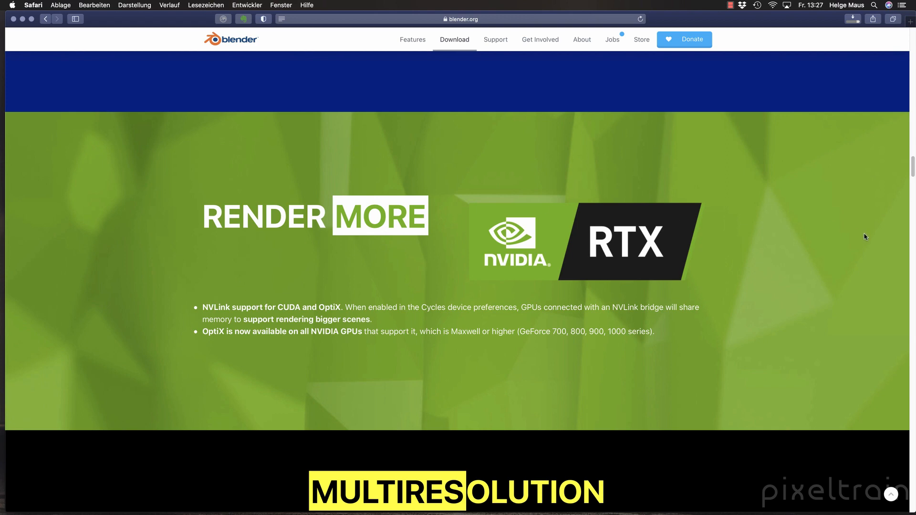
scroll(866, 237, "up", 20)
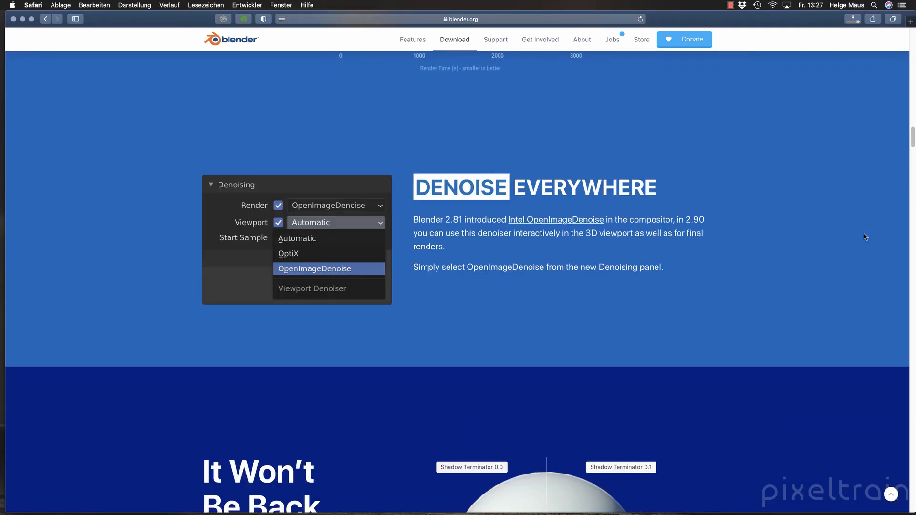
scroll(866, 236, "up", 1)
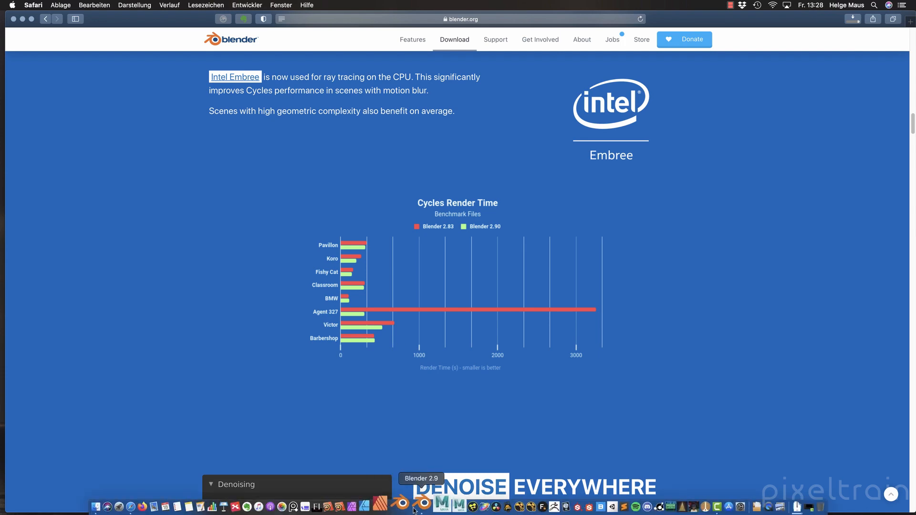
Switch back to Blender, show the camera view in Rendered shading and enable Adaptive Sampling for Cycles.
left_click(414, 510)
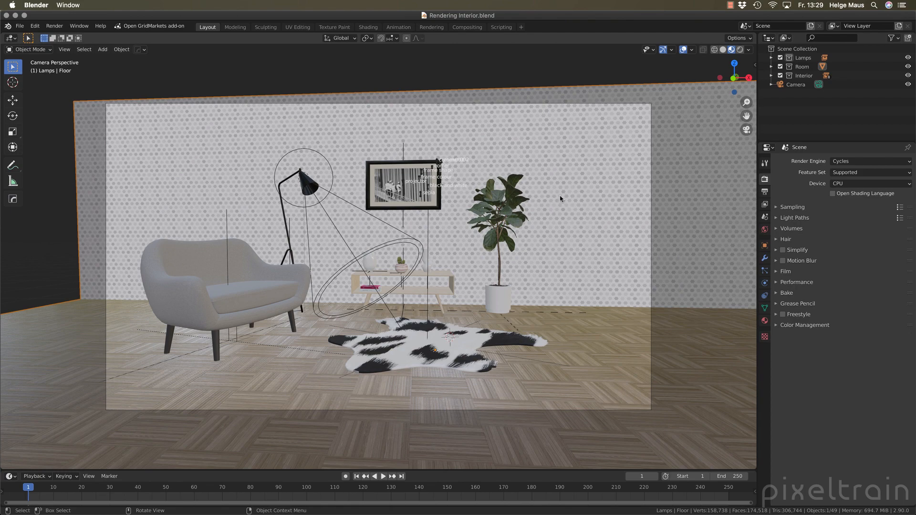
left_click(740, 50)
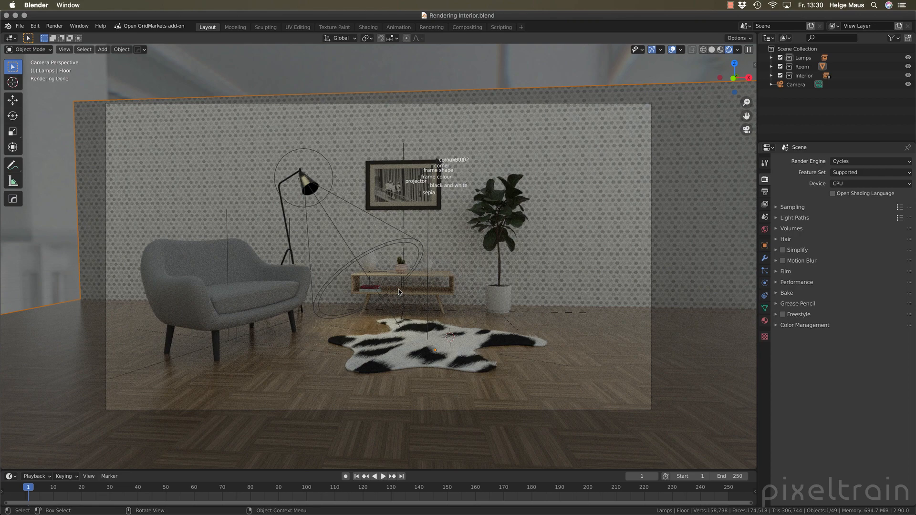
left_click(777, 207)
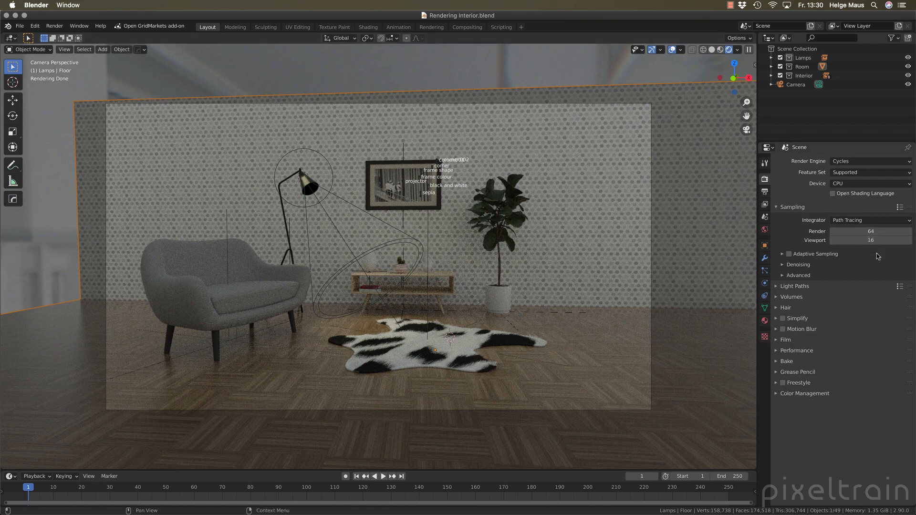
left_click(789, 255)
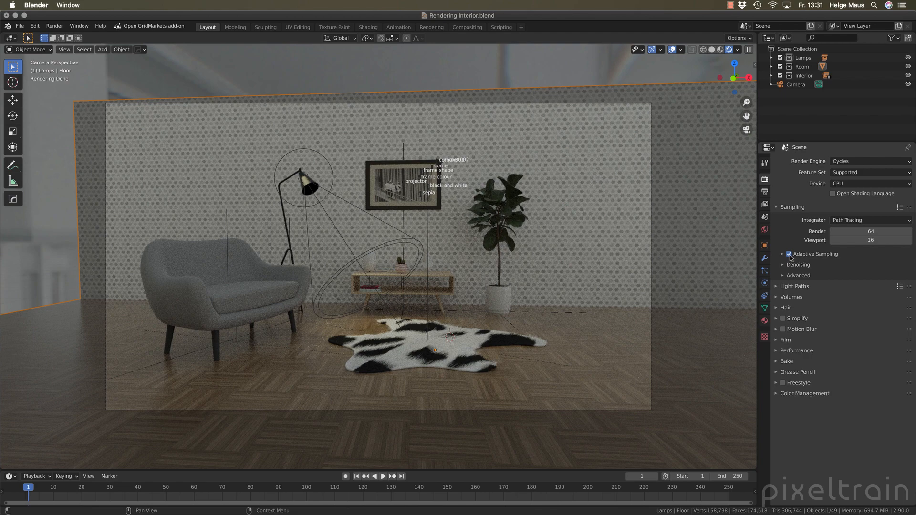
left_click(765, 204)
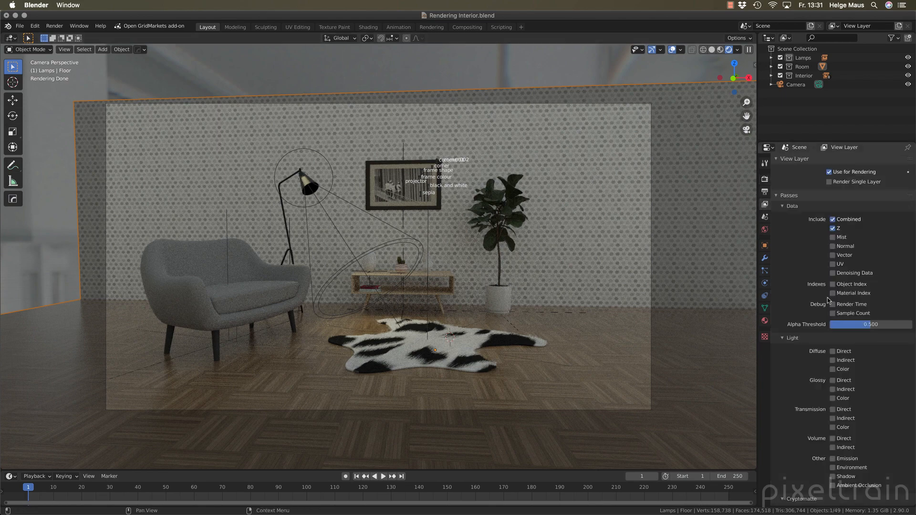
left_click(833, 273)
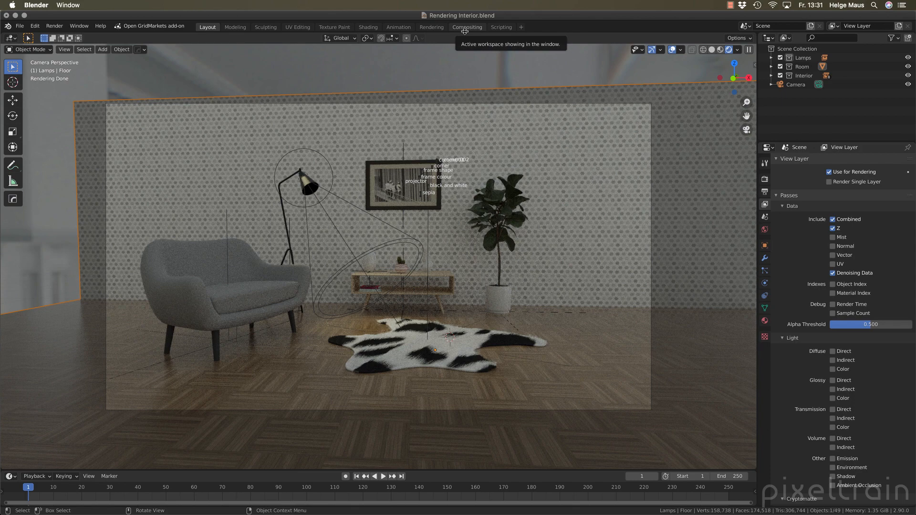
left_click(833, 273)
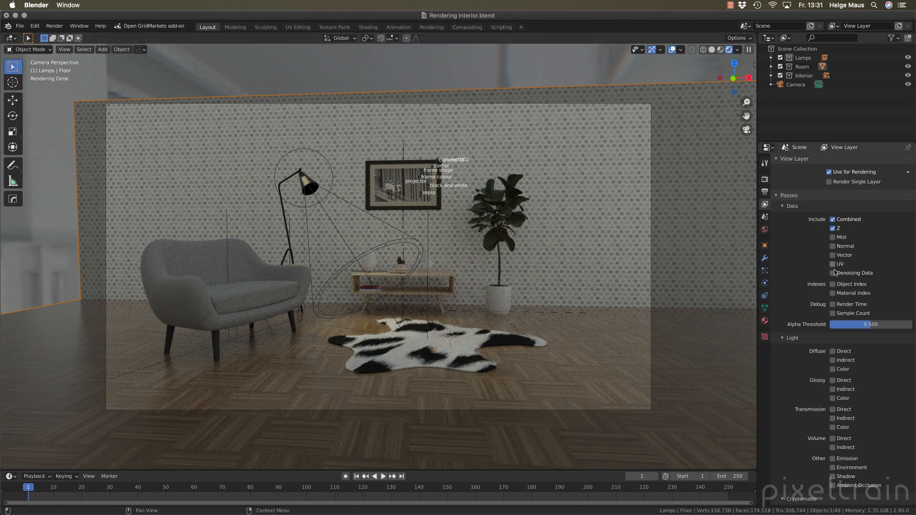
Enable viewport denoising in the Cycles sampling settings.
left_click(765, 179)
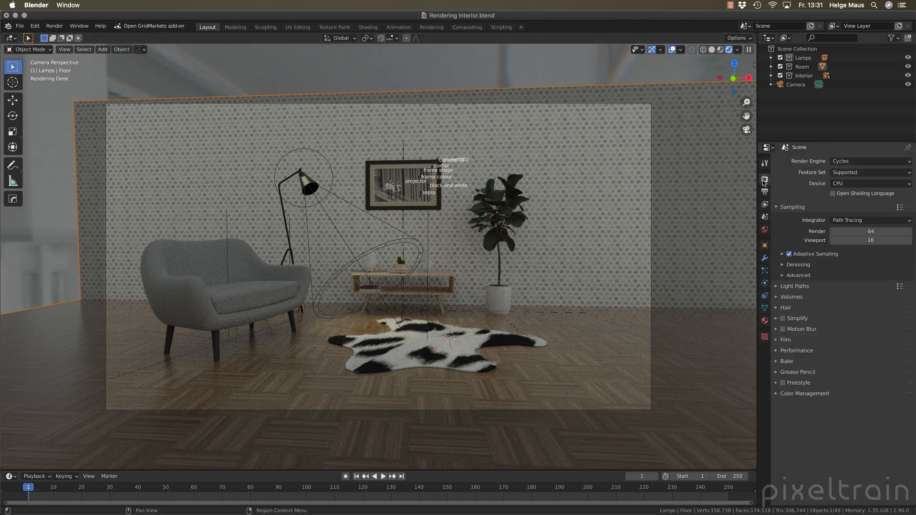
left_click(784, 266)
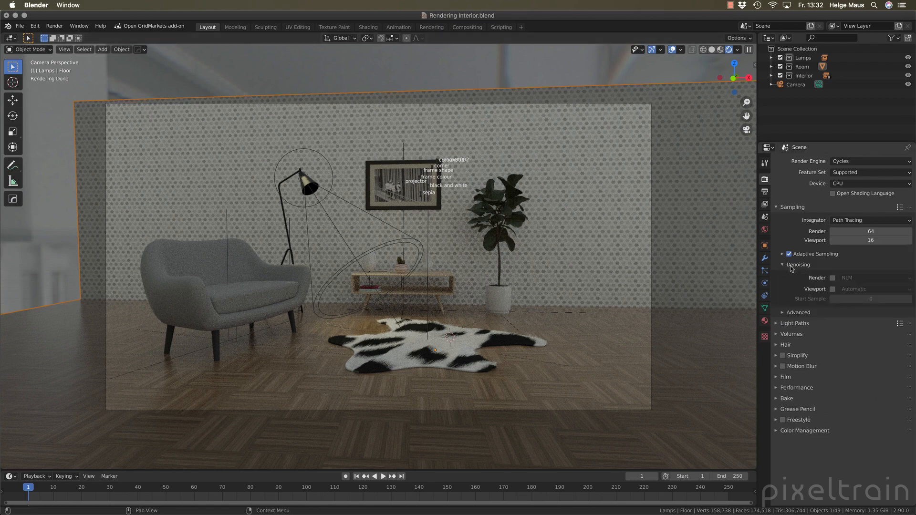
left_click(832, 289)
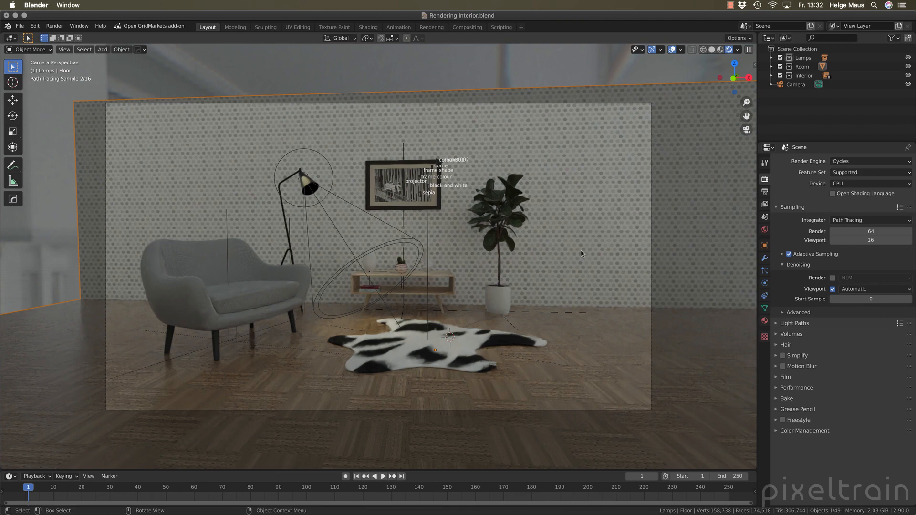
Restart the rendered preview to check the denoising from an orbited view, and return to Material Preview shading.
left_click(720, 51)
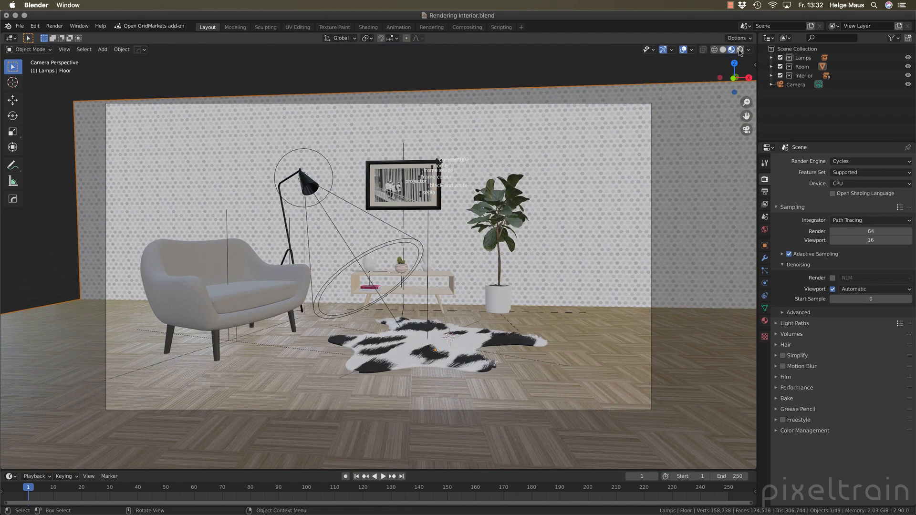
left_click(740, 49)
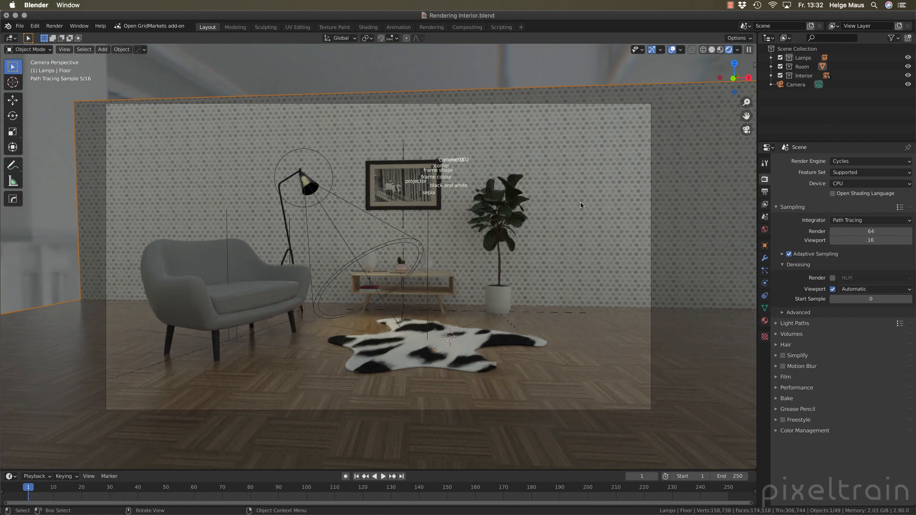
middle_click_drag(581, 205, 542, 217)
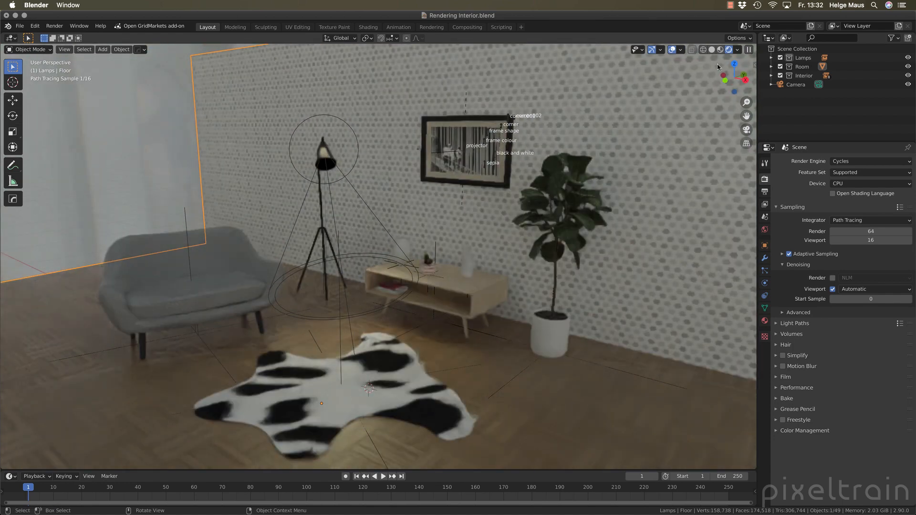
left_click(721, 49)
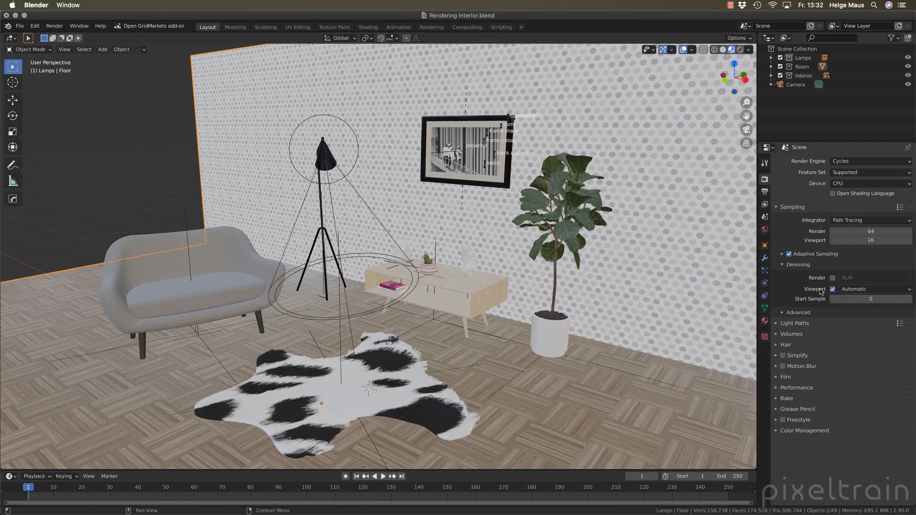
Set the viewport denoiser to OpenImageDenoise with a start sample of 5.
left_click(863, 290)
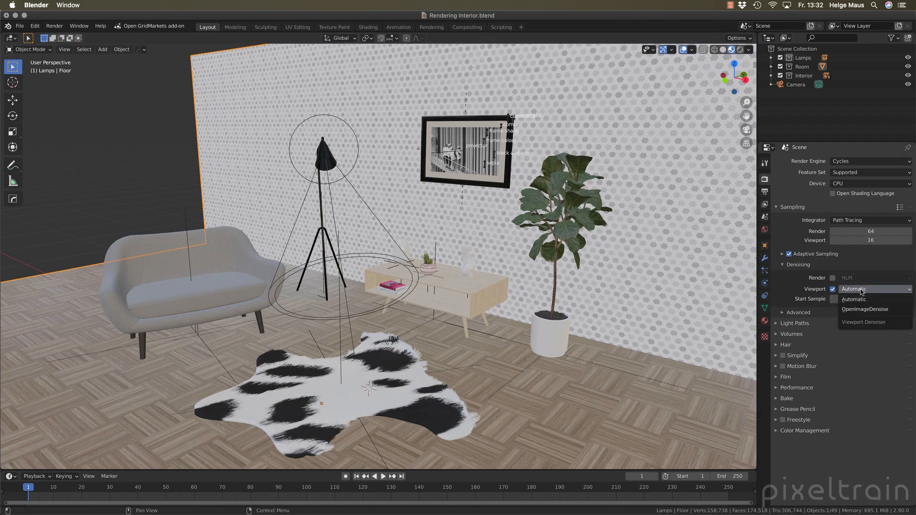
left_click(861, 309)
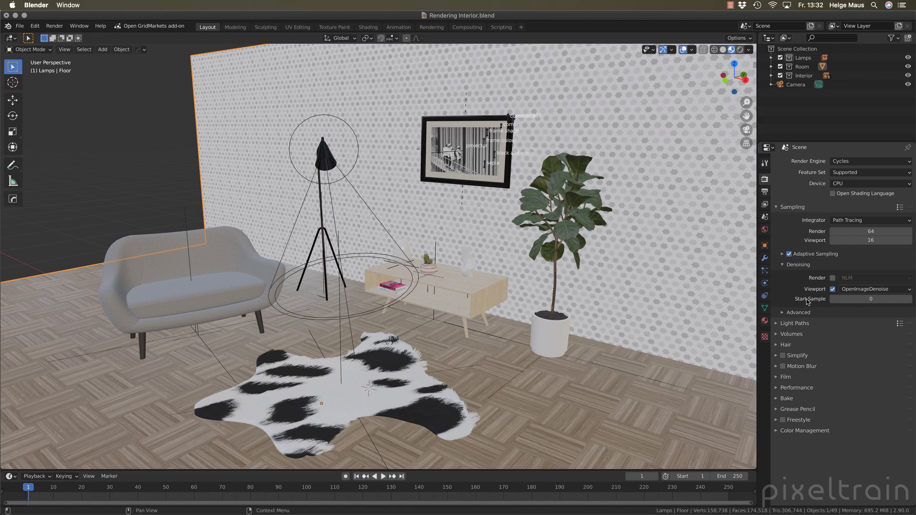
left_click(874, 300)
Check the delayed viewport denoising in Rendered shading from several angles, and return to Material Preview shading.
left_click(740, 50)
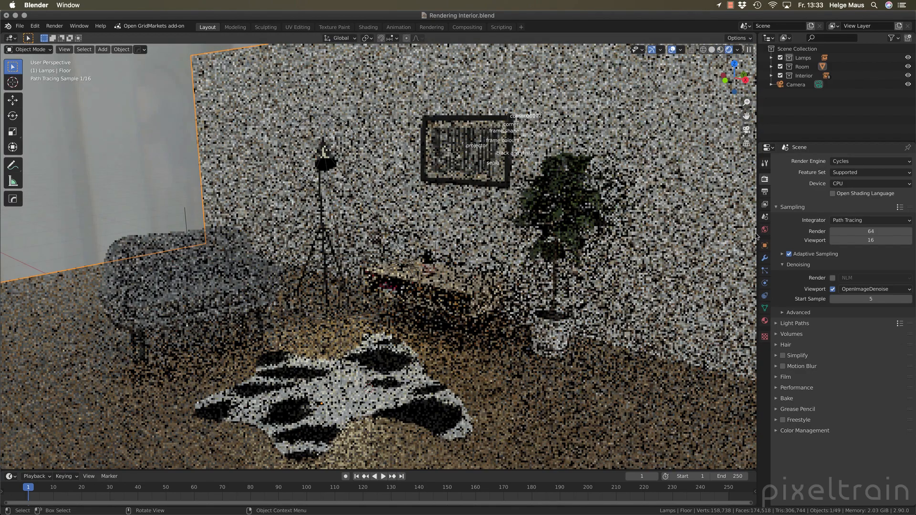
middle_click_drag(384, 341, 463, 321)
middle_click_drag(351, 275, 296, 299)
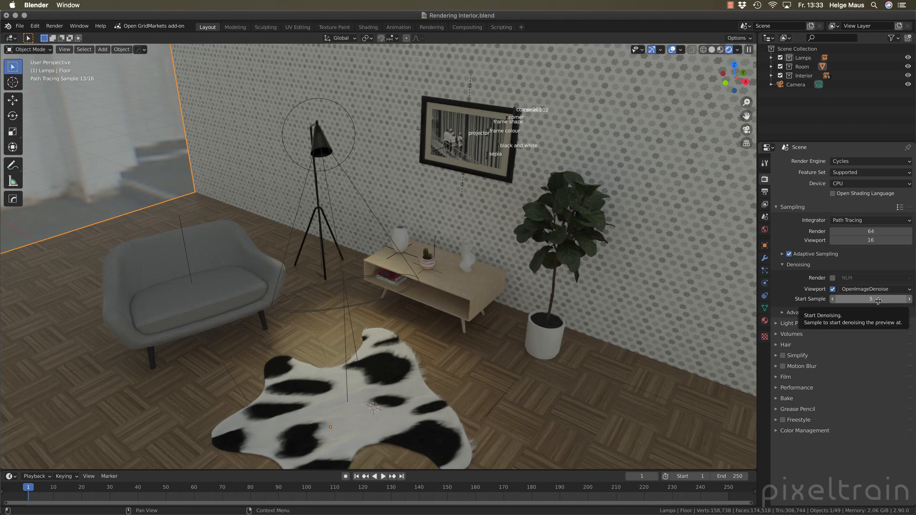
left_click(722, 51)
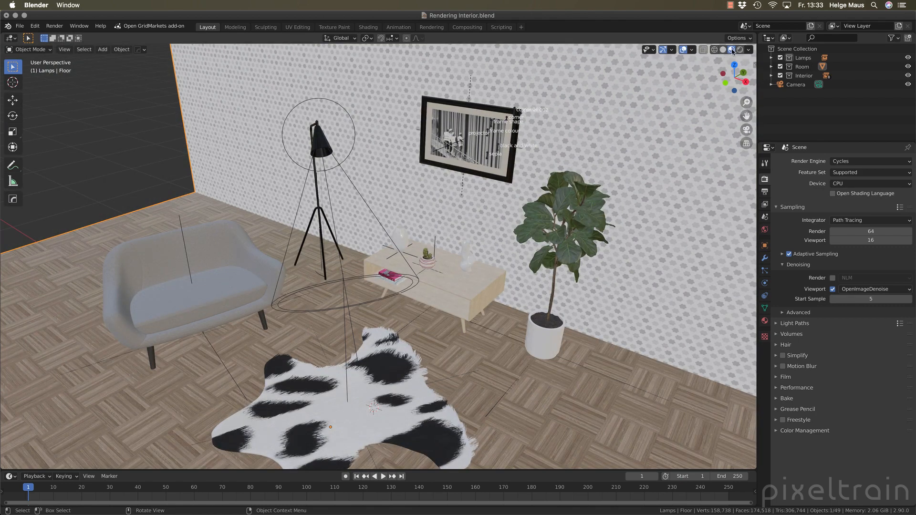
Enable denoising for final renders and set its denoiser to OpenImageDenoise.
left_click(832, 277)
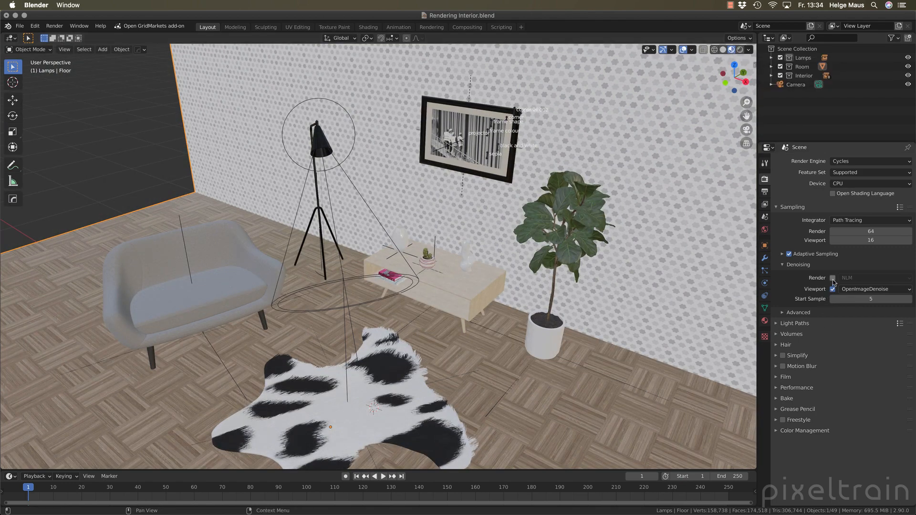
left_click(844, 278)
left_click(849, 298)
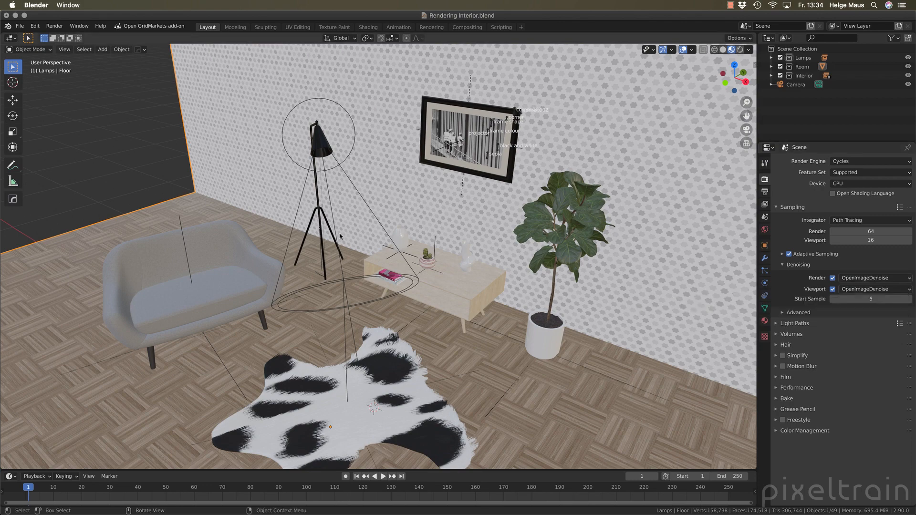
Render a still image from the camera view and inspect the denoised tiles around the sideboard.
key("KP_0")
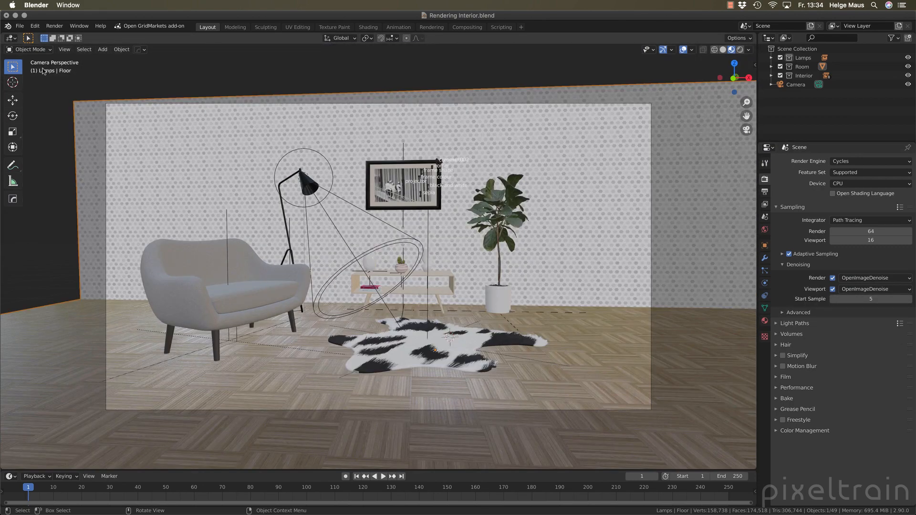
left_click(54, 26)
left_click(54, 38)
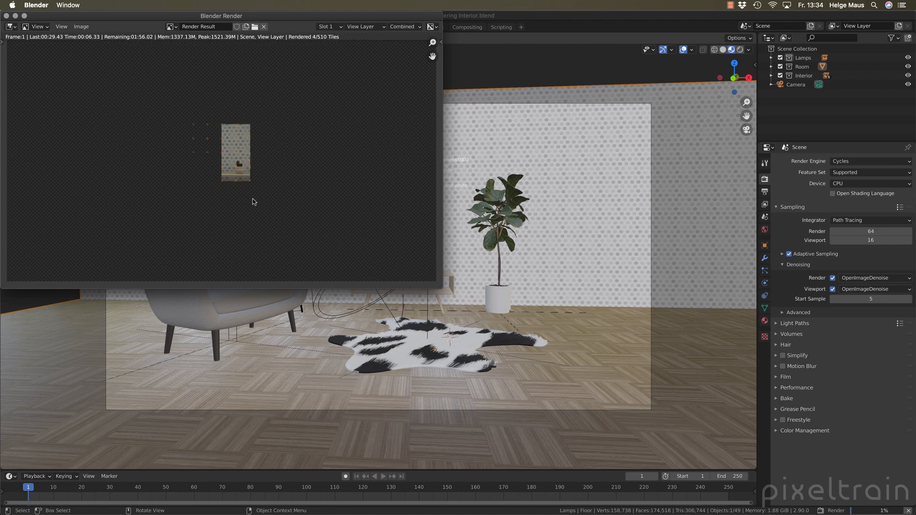
scroll(207, 138, "up", 2)
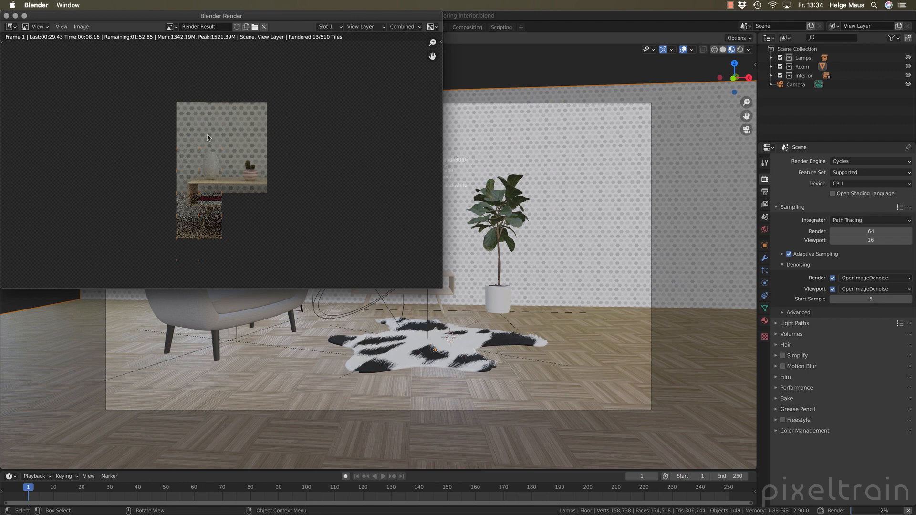
scroll(207, 138, "up", 2)
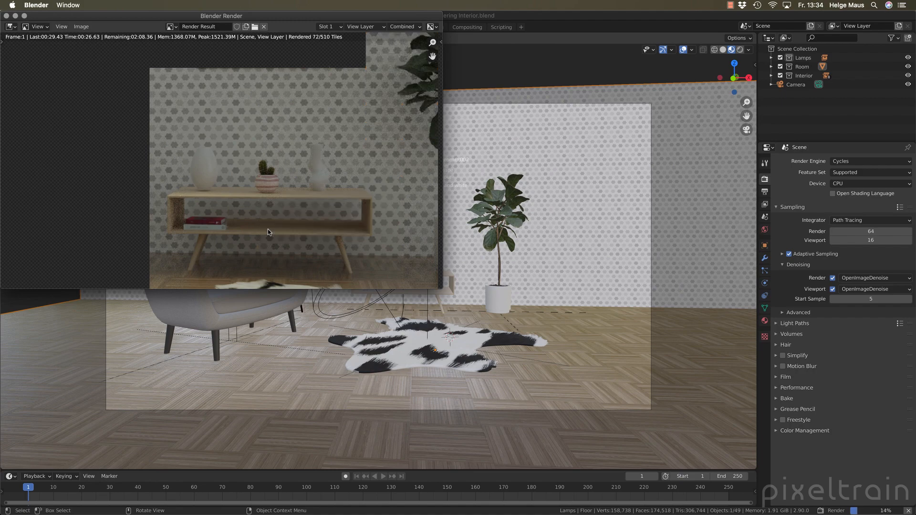
scroll(268, 229, "down", 3)
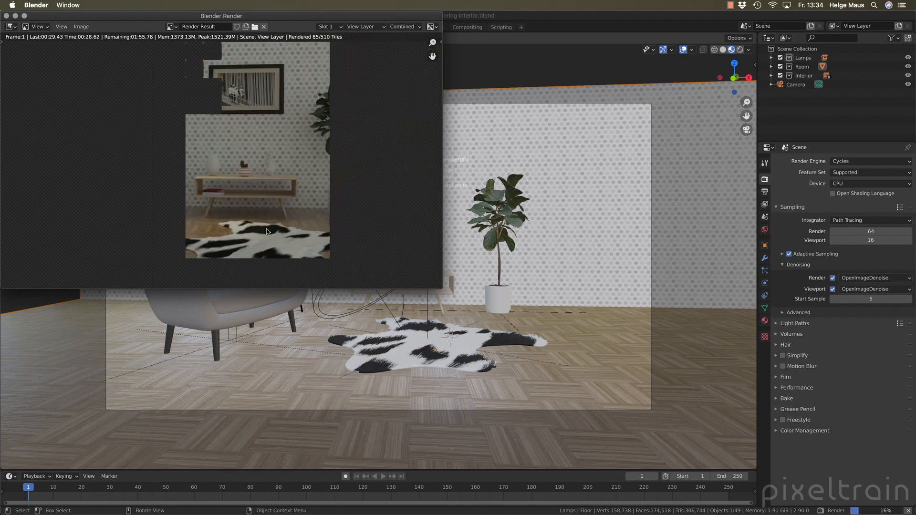
Compare the Noisy Image pass with the Combined pass, and close the render window.
left_click(414, 27)
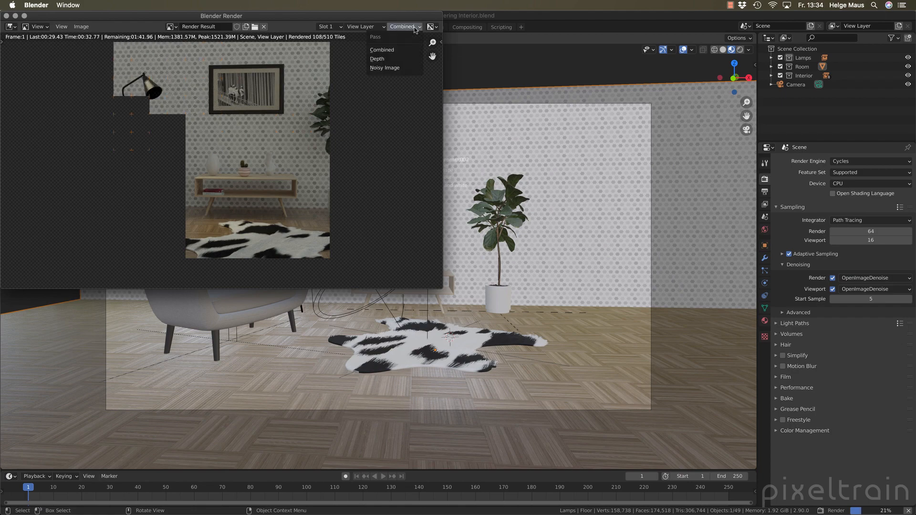
left_click(388, 68)
left_click(411, 27)
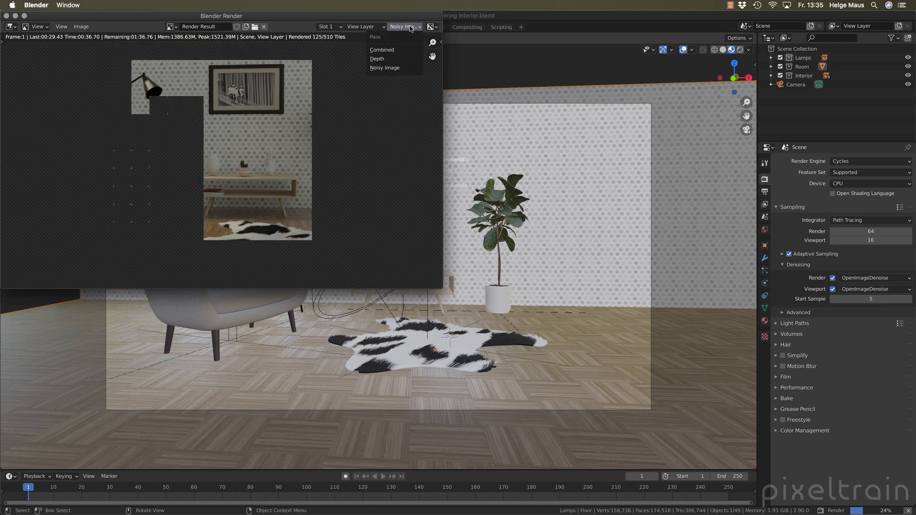
left_click(388, 50)
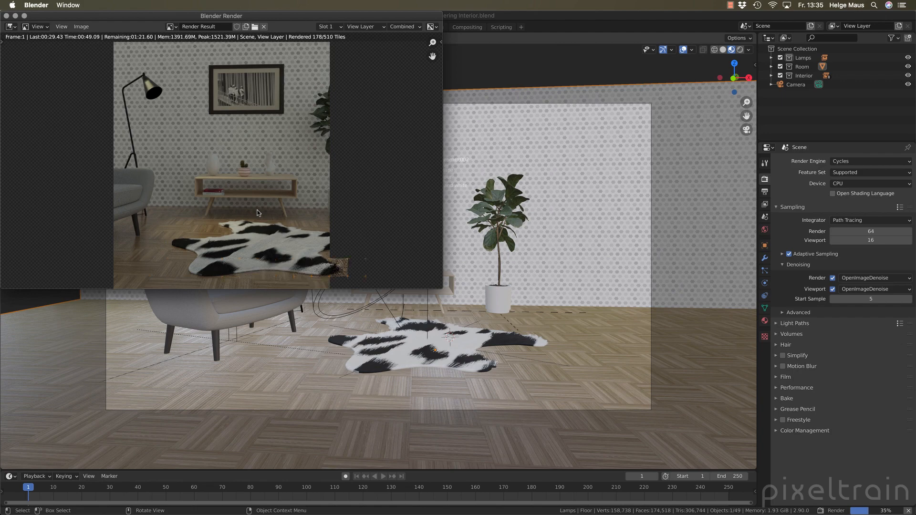
left_click(7, 16)
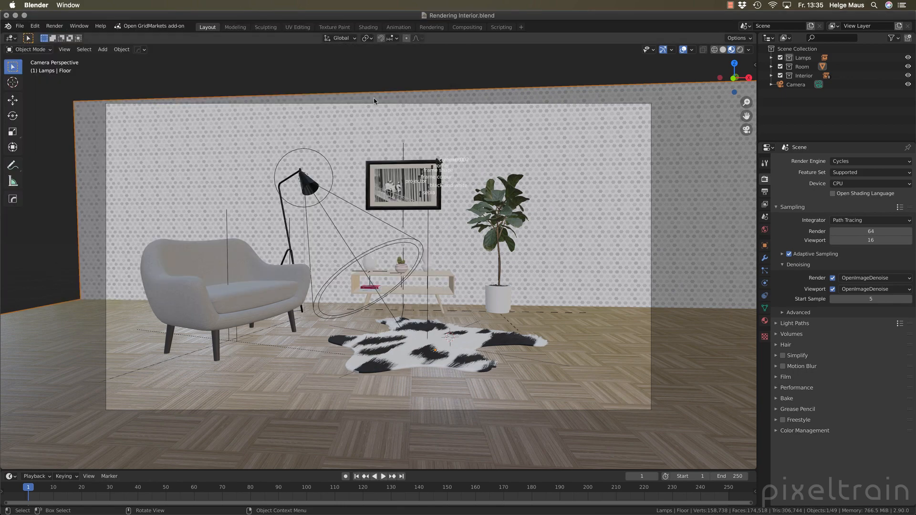
Start a new General file without saving the changes to the interior scene.
left_click(19, 26)
mouse_move(82, 37)
left_click(111, 37)
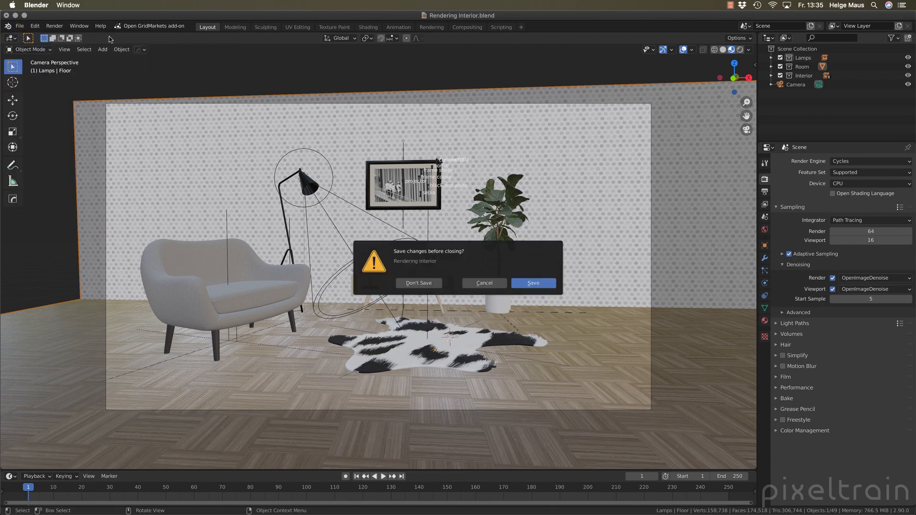
left_click(427, 283)
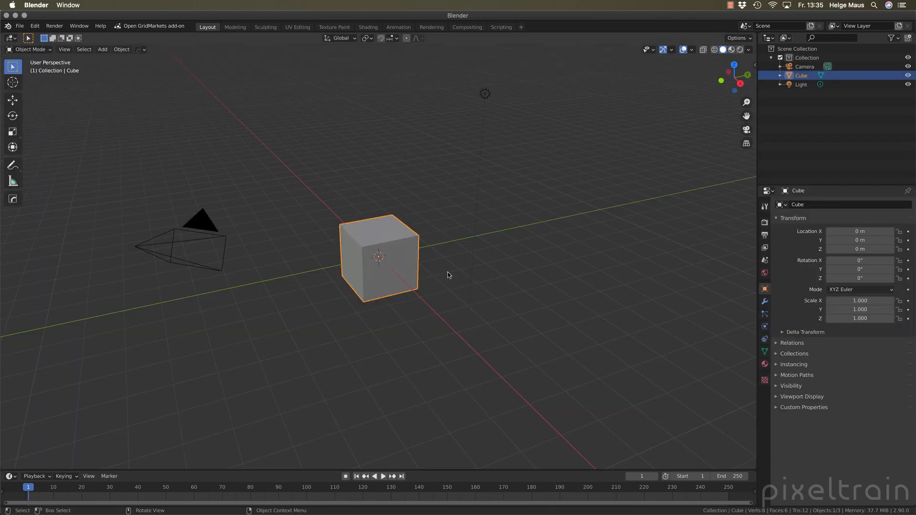
Delete the default cube and add a monkey mesh in its place.
key("x")
left_click(447, 272)
key("shift+a")
mouse_move(448, 272)
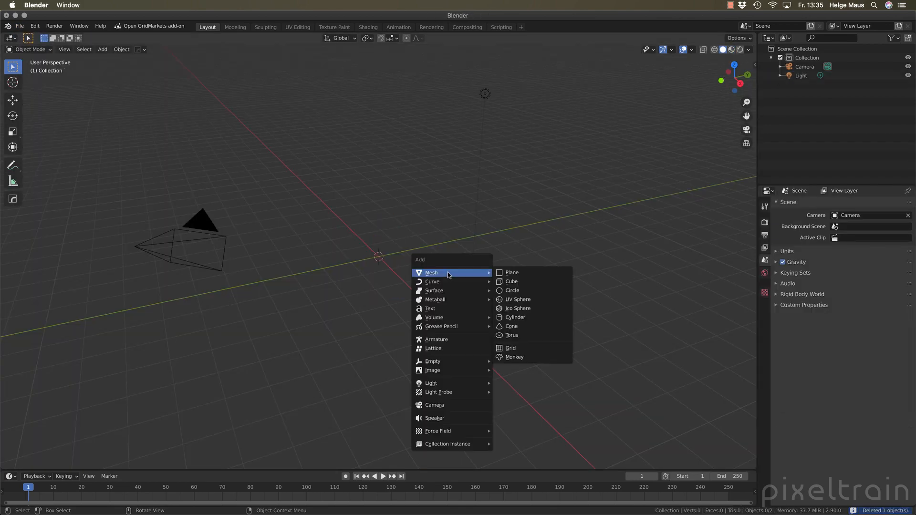
left_click(525, 359)
key("KP_Decimal")
middle_click_drag(333, 267, 355, 263)
scroll(355, 263, "down", 5)
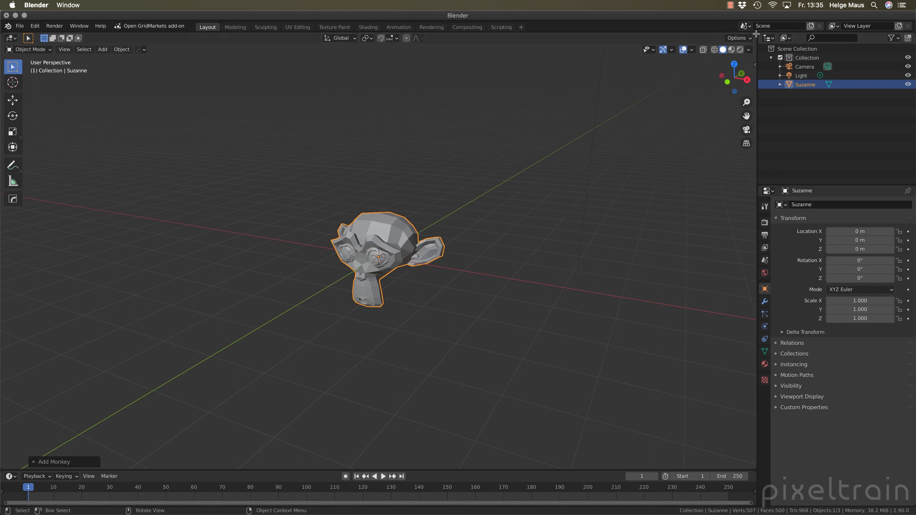
Split the 3D viewport into two side-by-side views and display the left one in Rendered shading with the Cycles engine.
left_click_drag(755, 34, 404, 46)
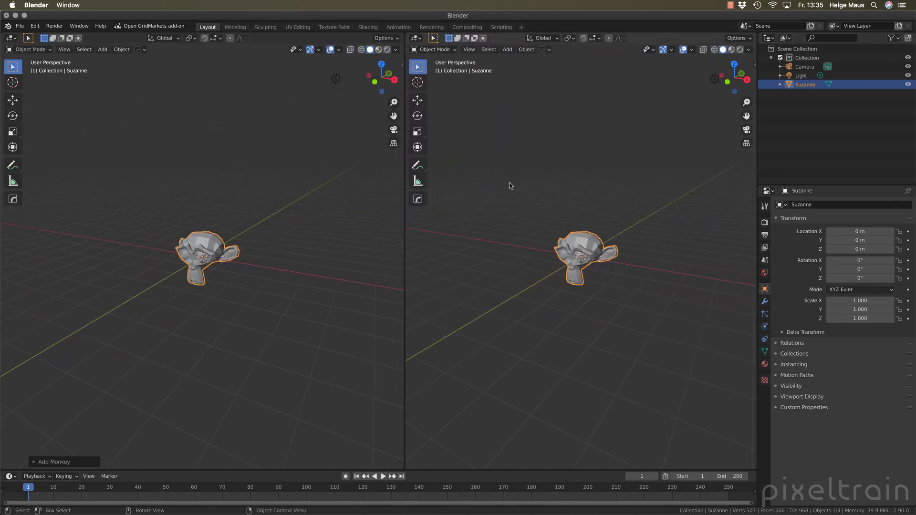
left_click(387, 49)
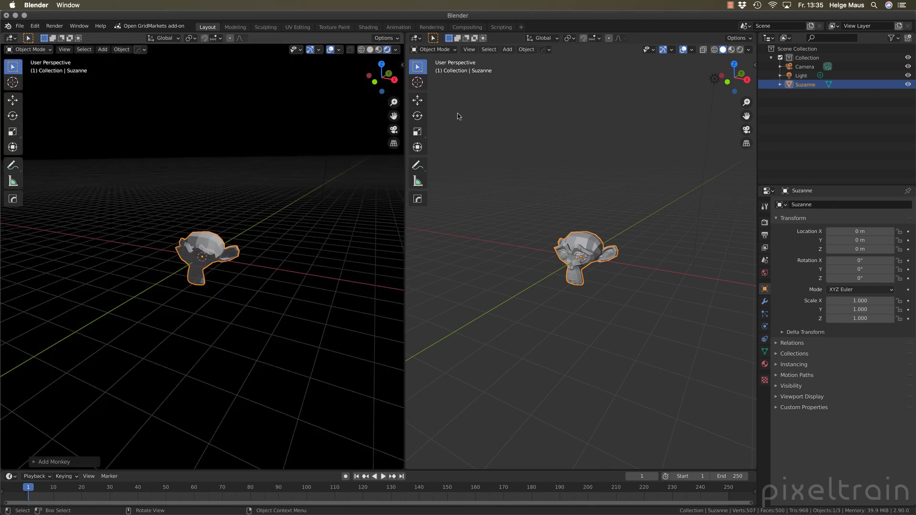
left_click(765, 222)
left_click(855, 204)
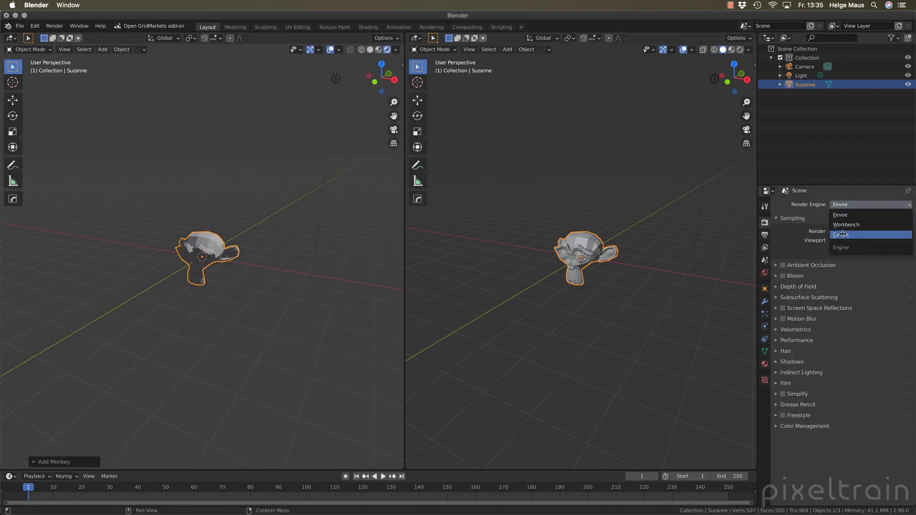
left_click(854, 235)
Enable Adaptive Sampling for the scene.
left_click(810, 297)
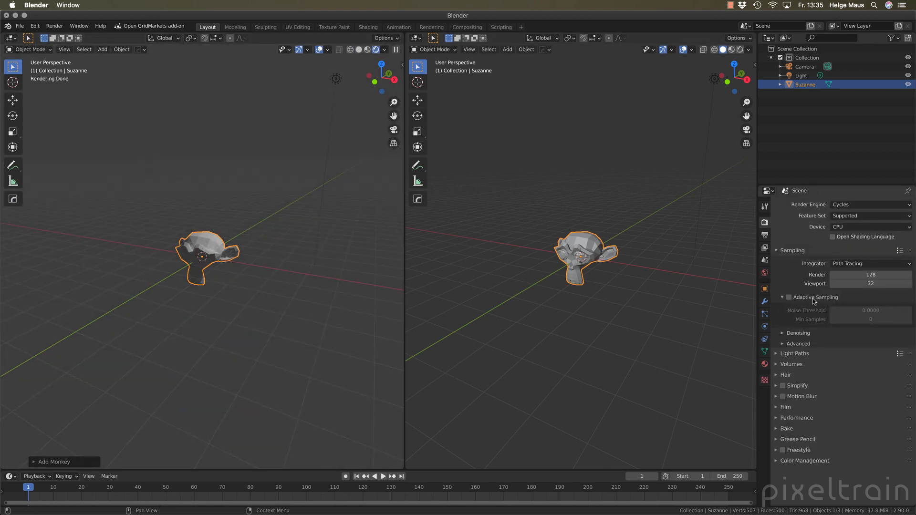
left_click(790, 298)
left_click(782, 298)
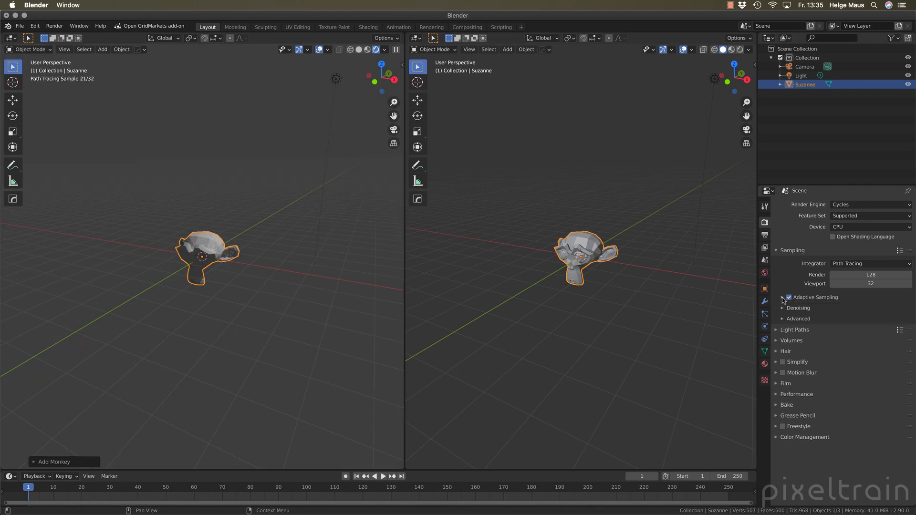
Move the light in top view about 7.2 m along negative X, to the opposite side of the monkey.
mouse_move(158, 229)
middle_mouse_down()
mouse_move(226, 231)
mouse_move(213, 244)
mouse_move(224, 241)
middle_mouse_up()
scroll(213, 245, "up", 5)
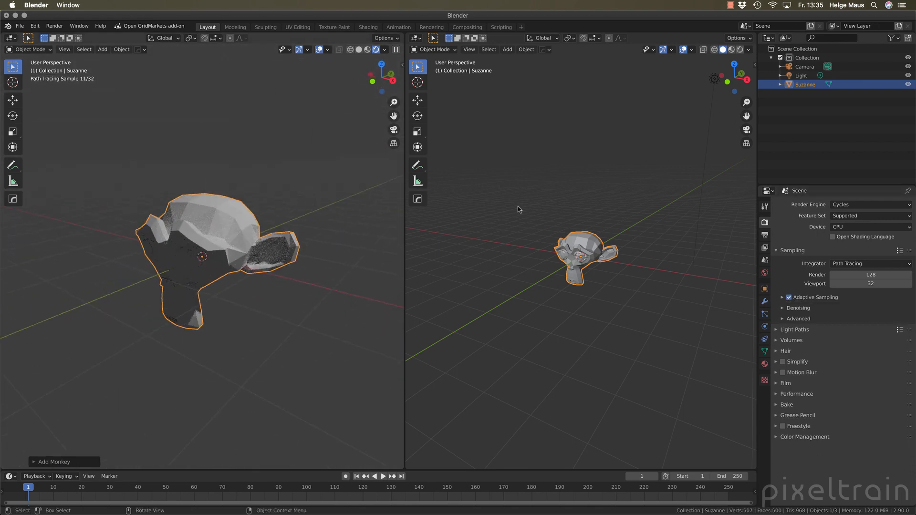
scroll(626, 214, "down", 4)
left_click(649, 167)
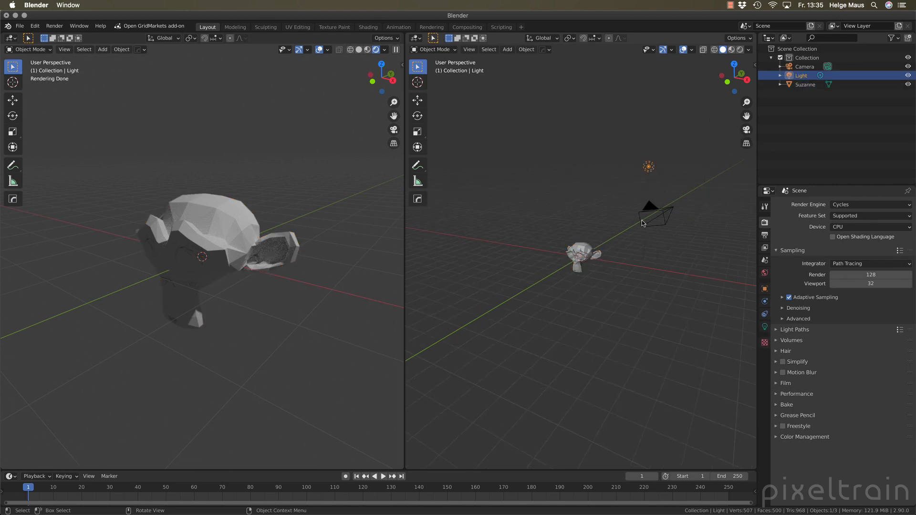
middle_click_drag(643, 219, 672, 310)
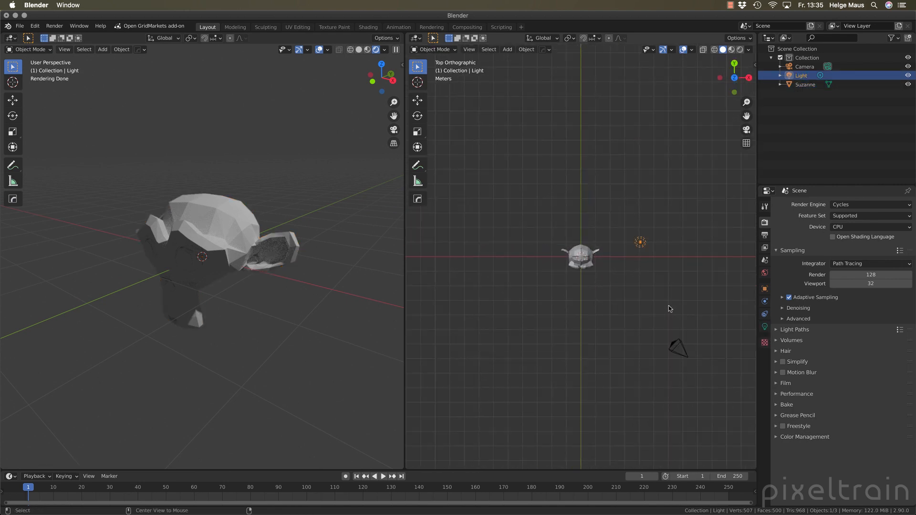
key("g")
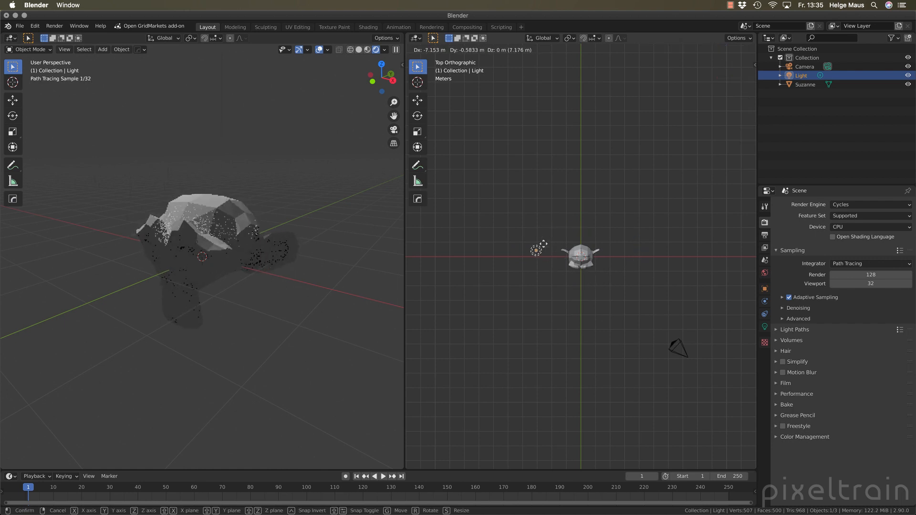
left_click(544, 240)
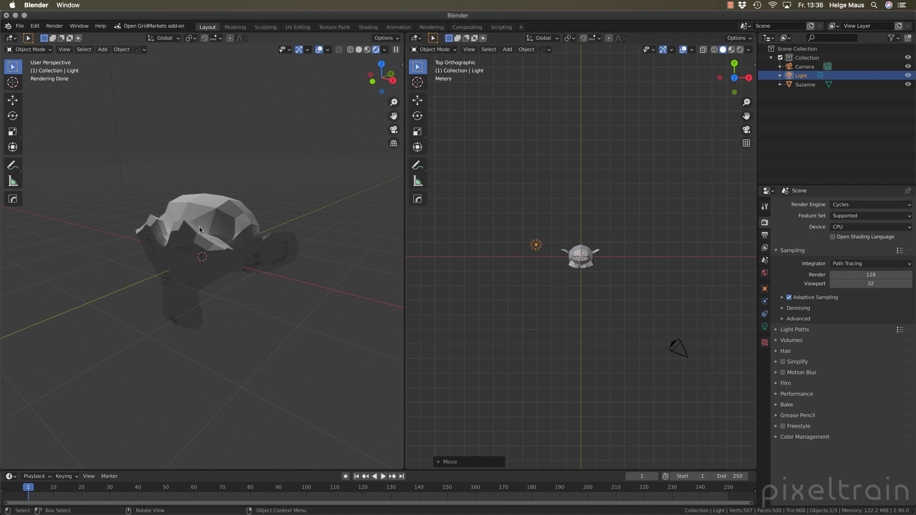
Apply smooth shading to the monkey.
left_click(583, 265)
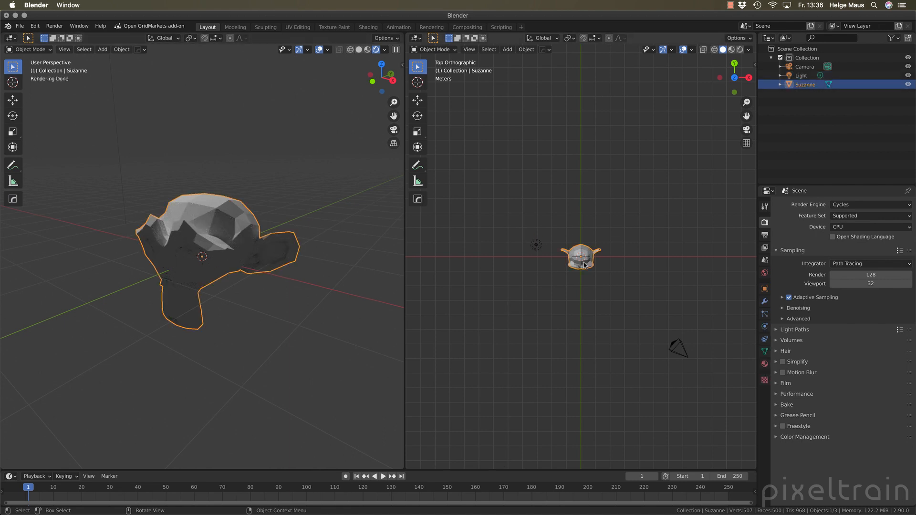
scroll(585, 265, "up", 5)
scroll(584, 265, "up", 2)
right_click(585, 265)
left_click(590, 266)
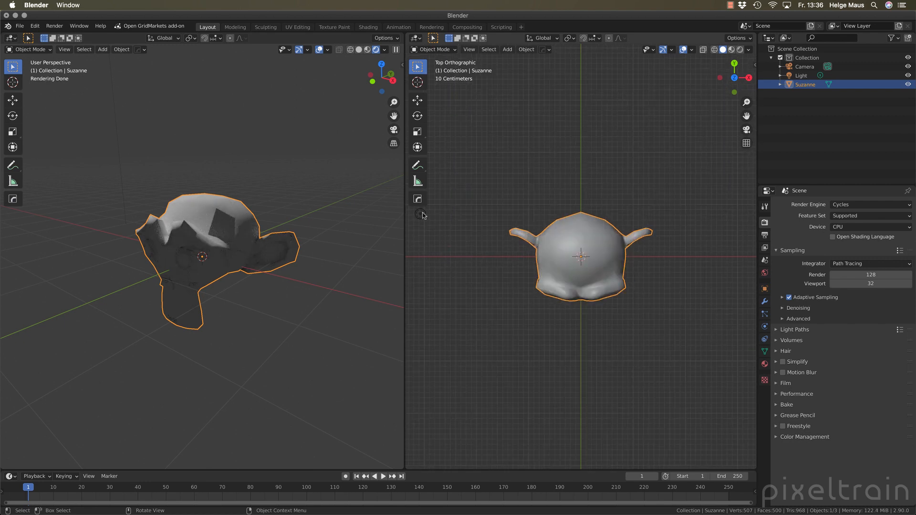
Move the light toward the front side of the monkey in top view, and lower it closer to the head.
left_click(420, 215)
key("g")
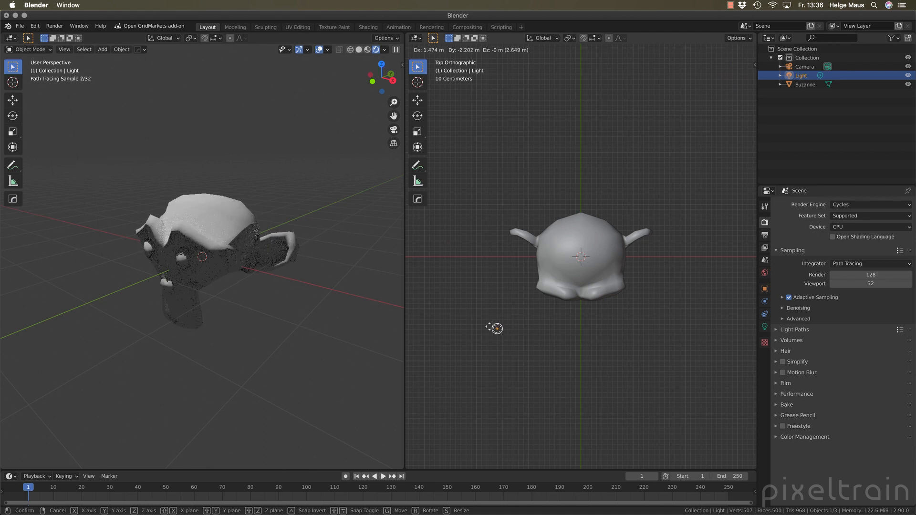
left_click(482, 292)
middle_click_drag(481, 292, 487, 268)
scroll(487, 268, "down", 3)
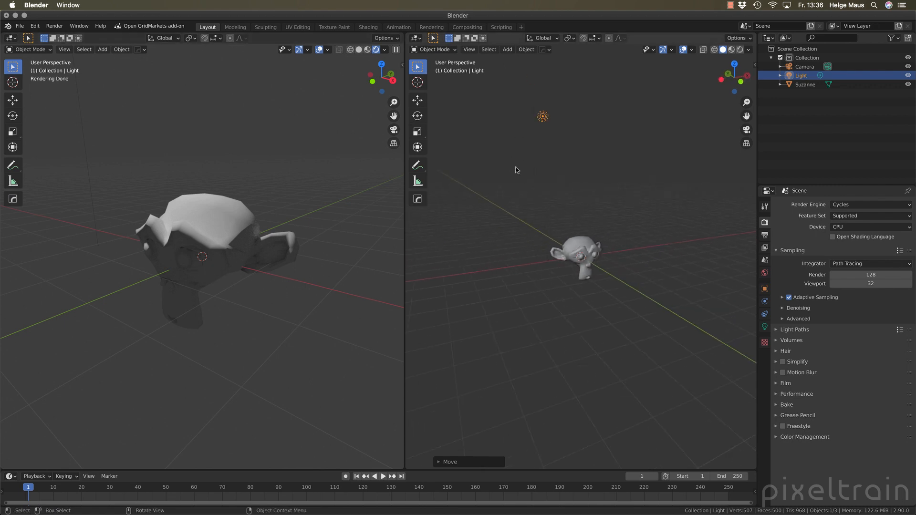
key("g")
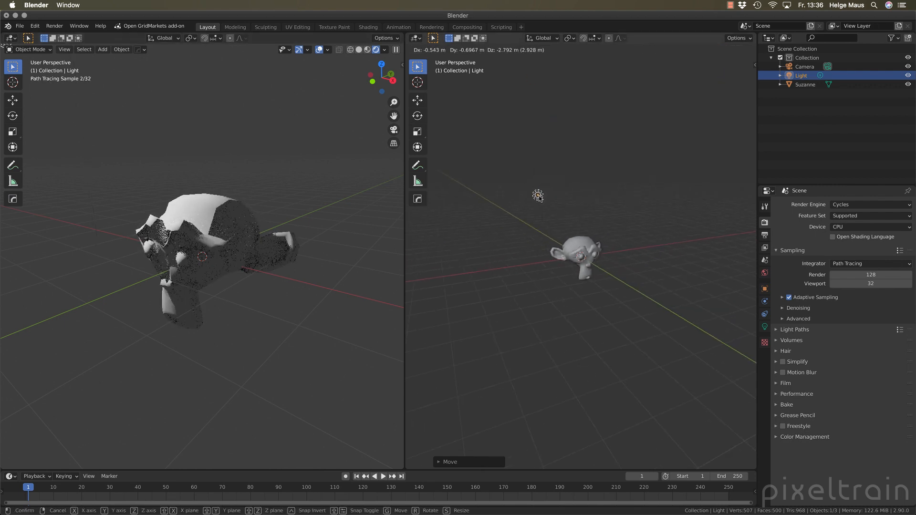
left_click(507, 239)
Set the monkey's Shadow Terminator offset to 0.54 and inspect its rendered shading from another angle.
middle_click_drag(507, 239, 501, 260)
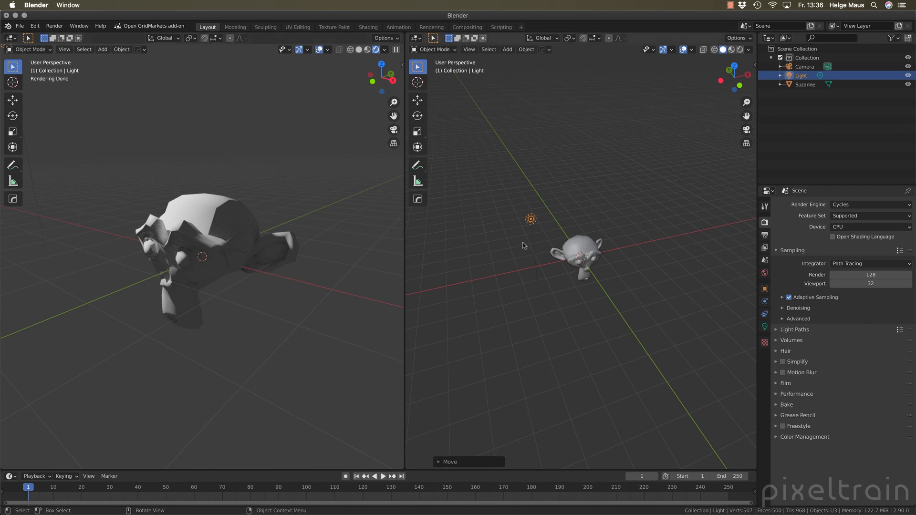
scroll(536, 247, "up", 3)
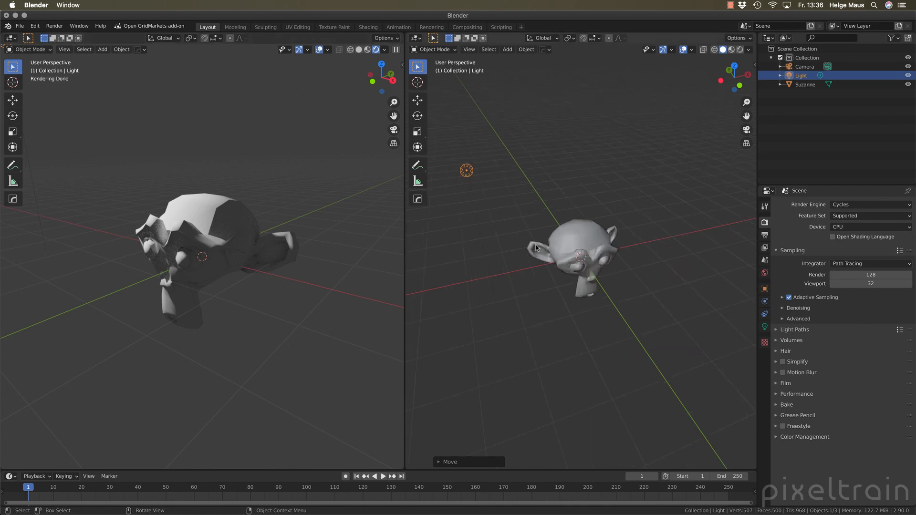
left_click(584, 239)
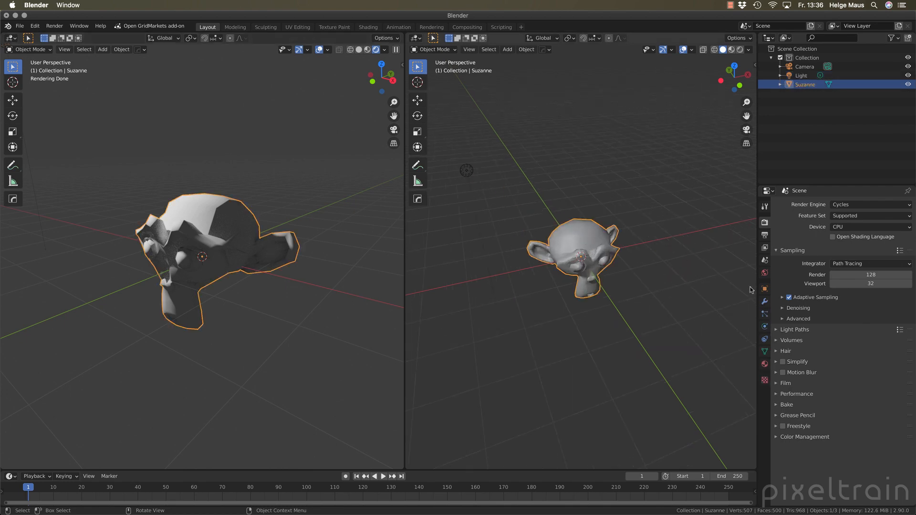
left_click(764, 289)
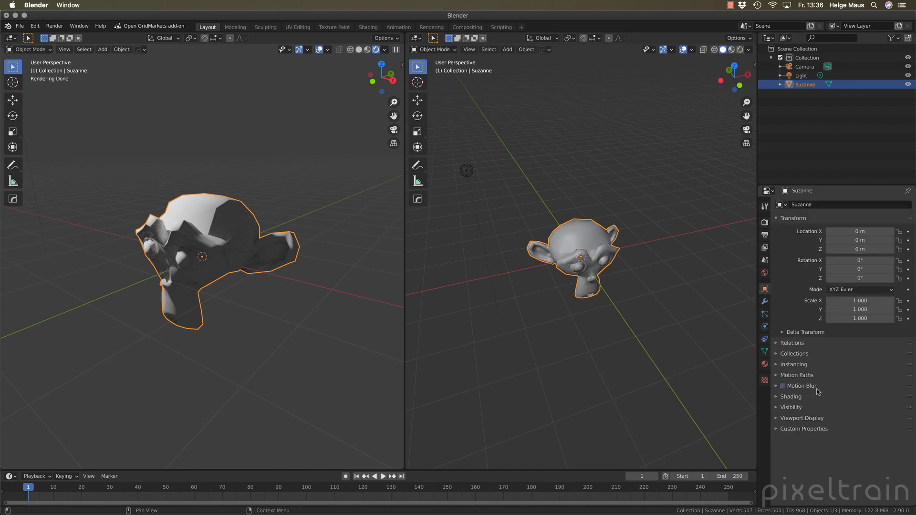
left_click(783, 386)
left_click(777, 397)
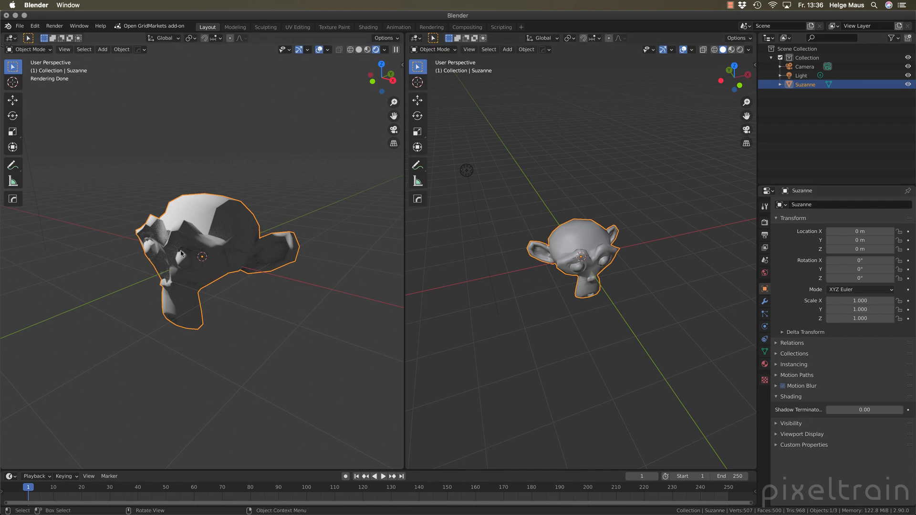
left_click_drag(835, 412, 894, 412)
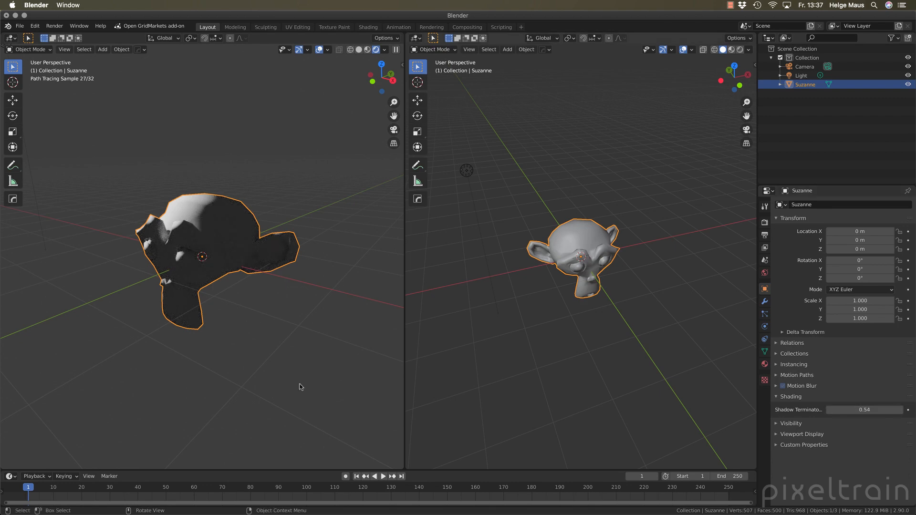
mouse_move(239, 298)
middle_mouse_down()
mouse_move(260, 302)
mouse_move(266, 317)
middle_mouse_up()
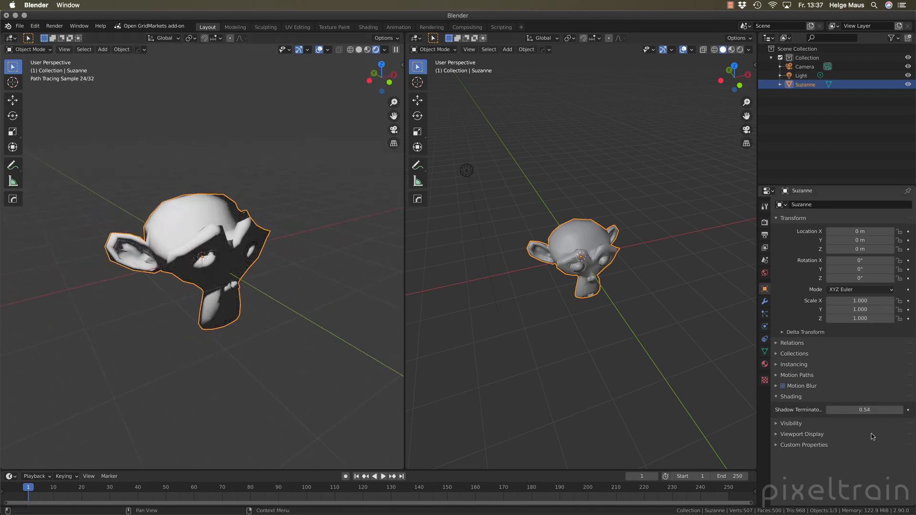
mouse_move(864, 410)
left_mouse_down()
mouse_move(846, 409)
mouse_move(865, 410)
left_mouse_up()
mouse_move(234, 293)
middle_mouse_down()
mouse_move(164, 271)
mouse_move(239, 299)
middle_mouse_up()
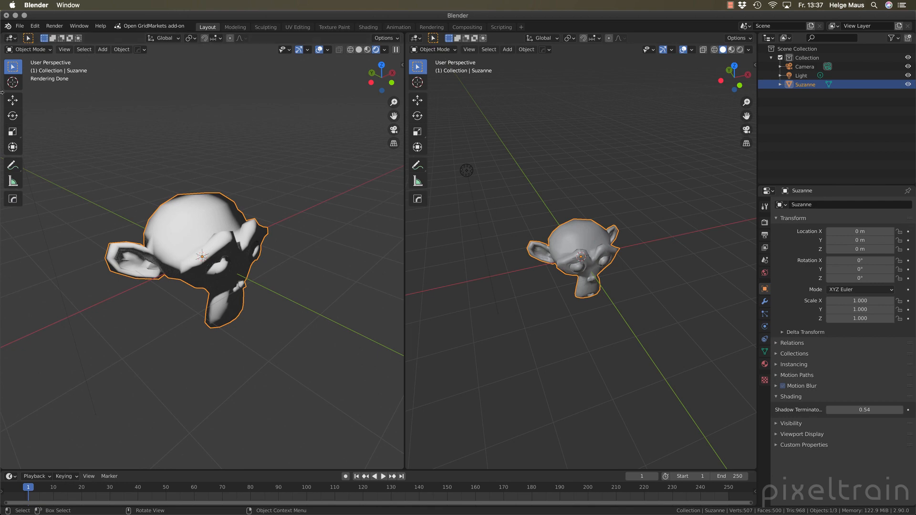
Open the recent file Building.blend without saving the monkey scene, and hide the viewport sidebar.
left_click(19, 26)
mouse_move(81, 36)
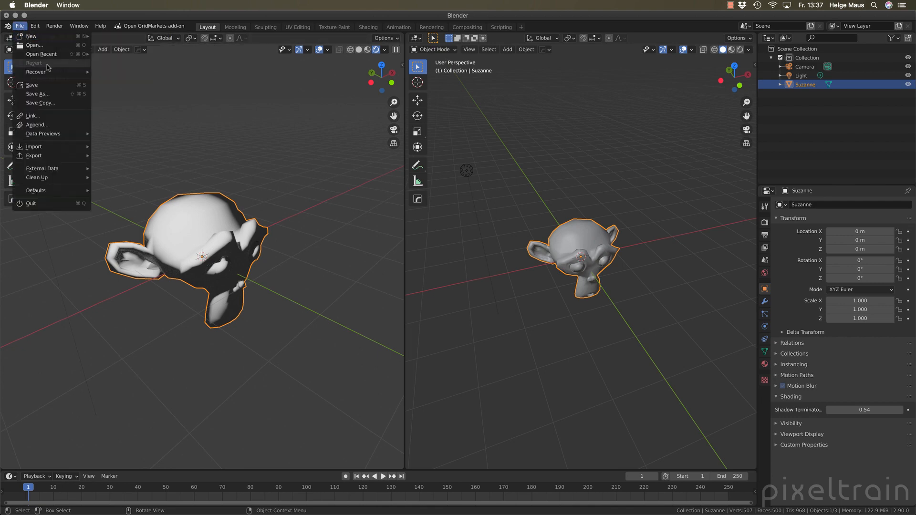
mouse_move(57, 58)
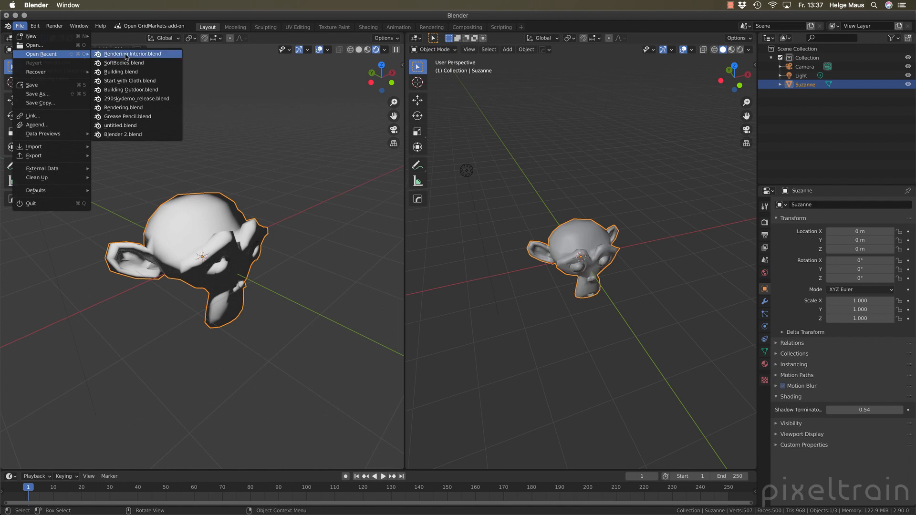
left_click(122, 72)
left_click(435, 284)
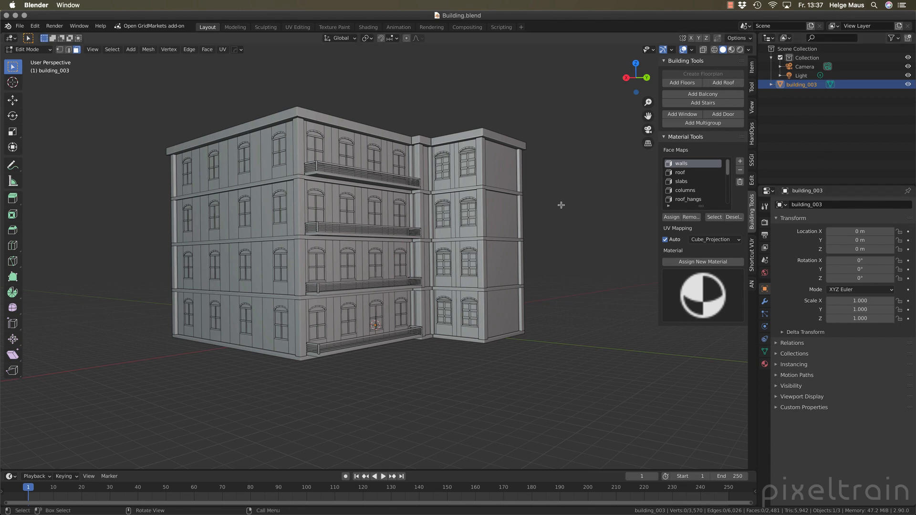
key("n")
middle_click_drag(554, 215, 563, 231)
scroll(569, 243, "down", 2)
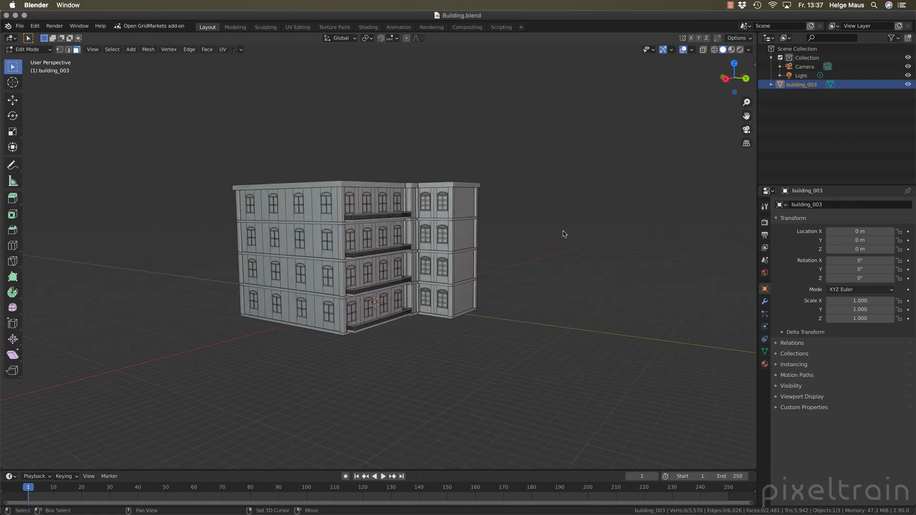
Leave Edit Mode, add a ground plane with a size of 100 m under the building, and deselect it.
key("shift+a")
key("Tab")
key("shift+a")
mouse_move(604, 176)
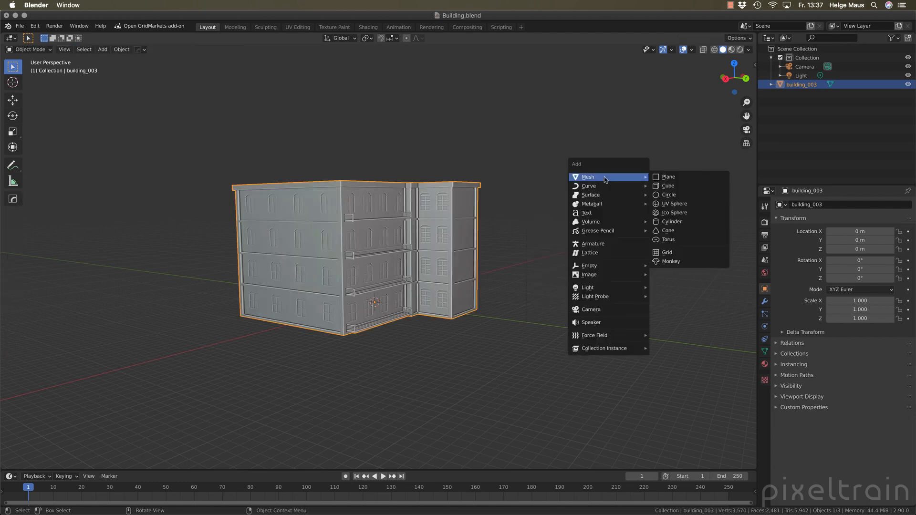
left_click(671, 181)
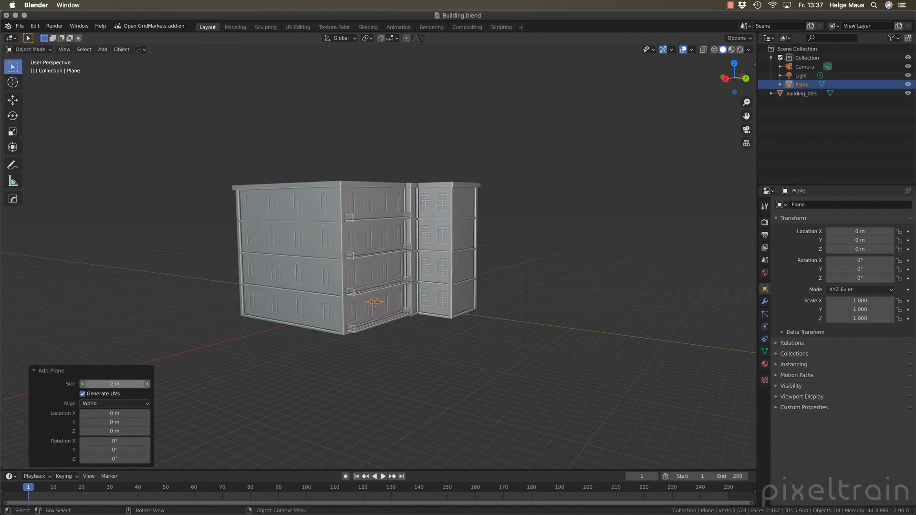
left_click(117, 384)
type("100")
key("Return")
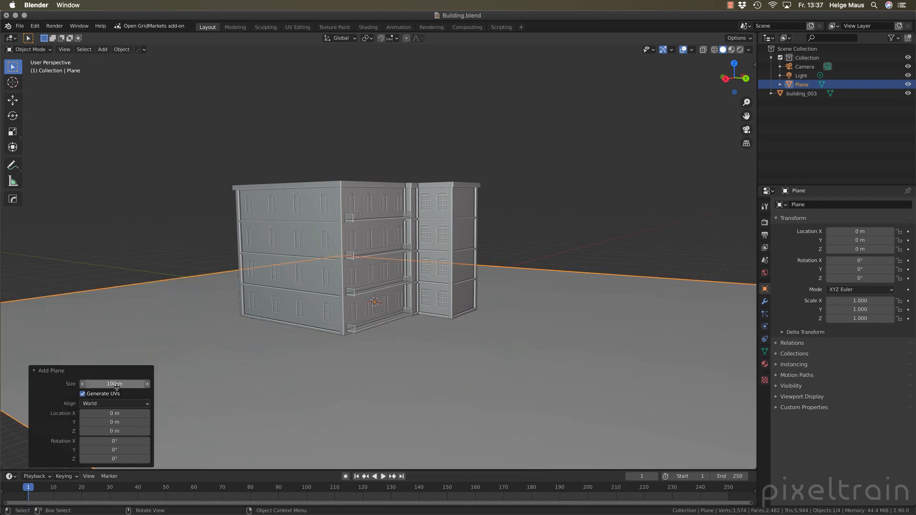
left_click(530, 251)
middle_click_drag(536, 241, 465, 301)
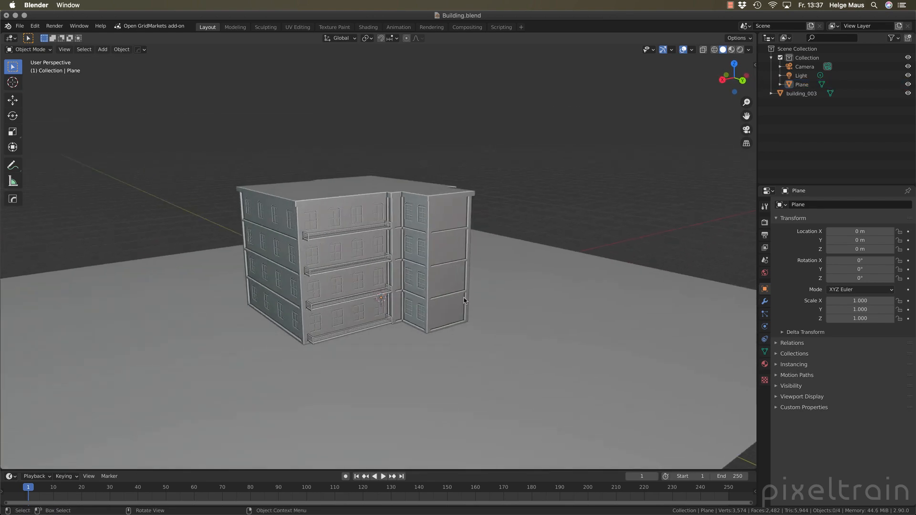
Switch the render engine to Cycles and display the building with rendered viewport shading.
left_click(765, 223)
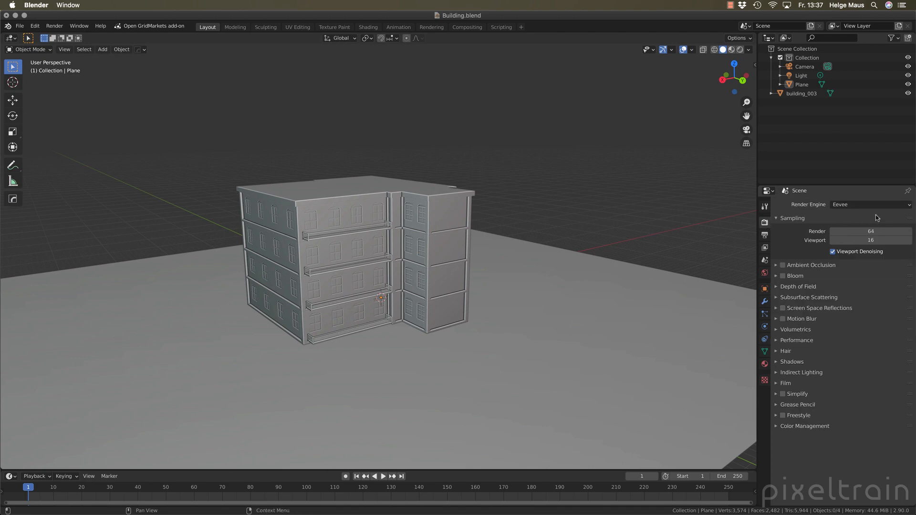
left_click(874, 204)
left_click(855, 235)
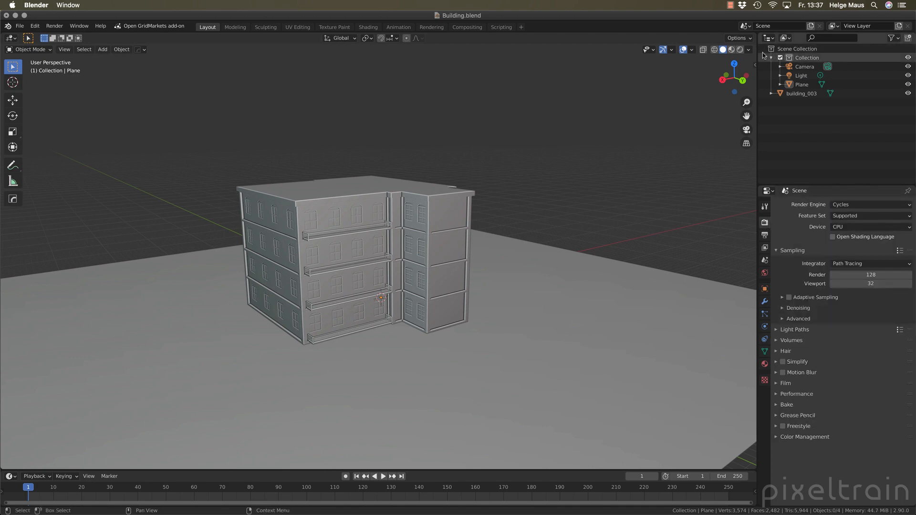
left_click(741, 50)
middle_click_drag(397, 251, 462, 236)
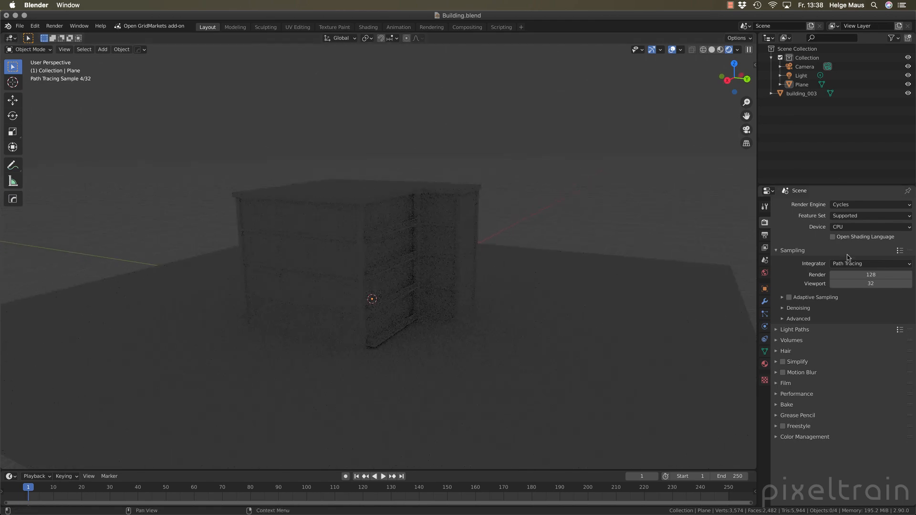
Use a Sky Texture of the Nishita type as the world background's color.
left_click(765, 273)
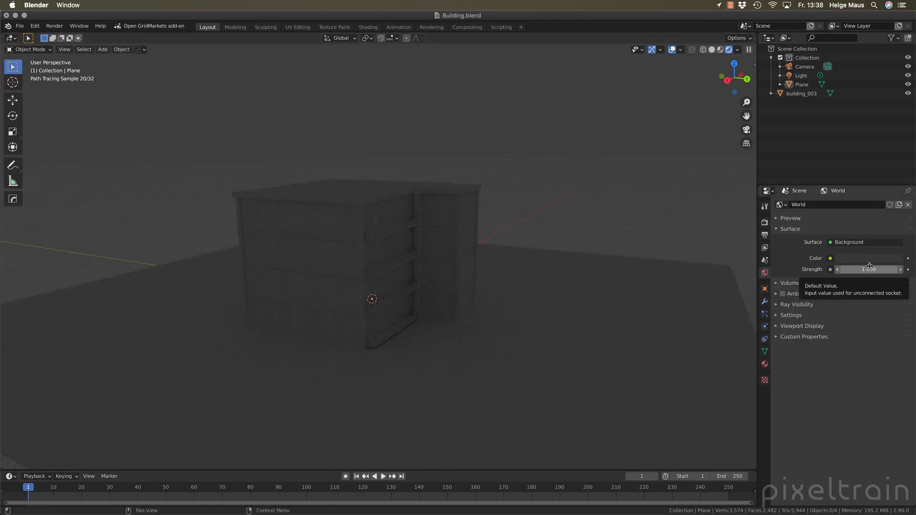
left_click(831, 259)
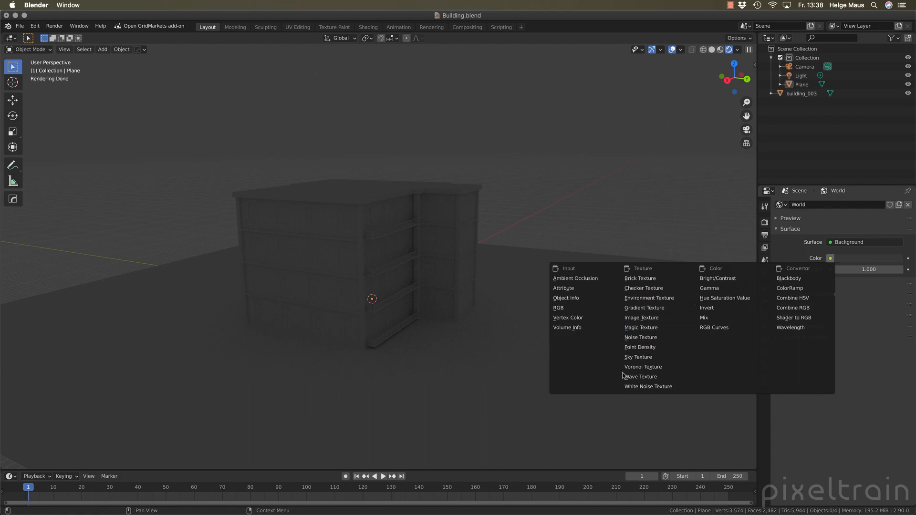
left_click(640, 361)
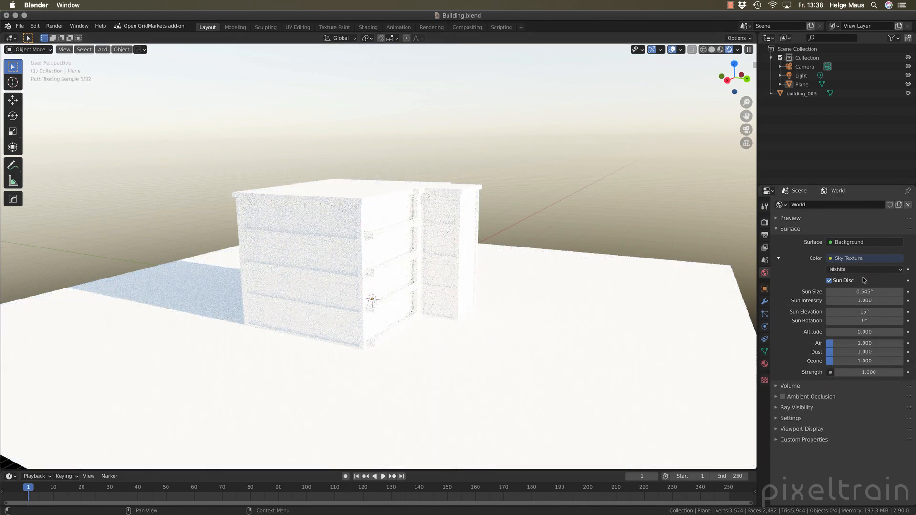
left_click(880, 270)
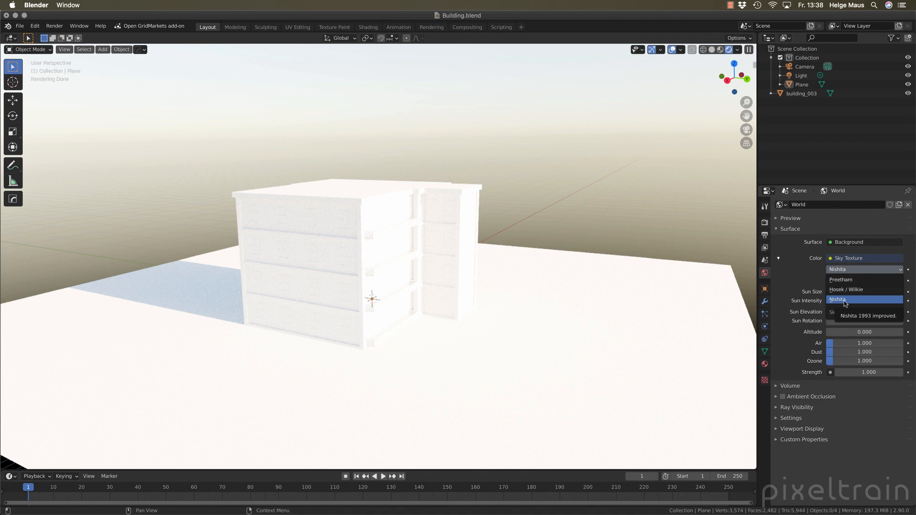
left_click(845, 300)
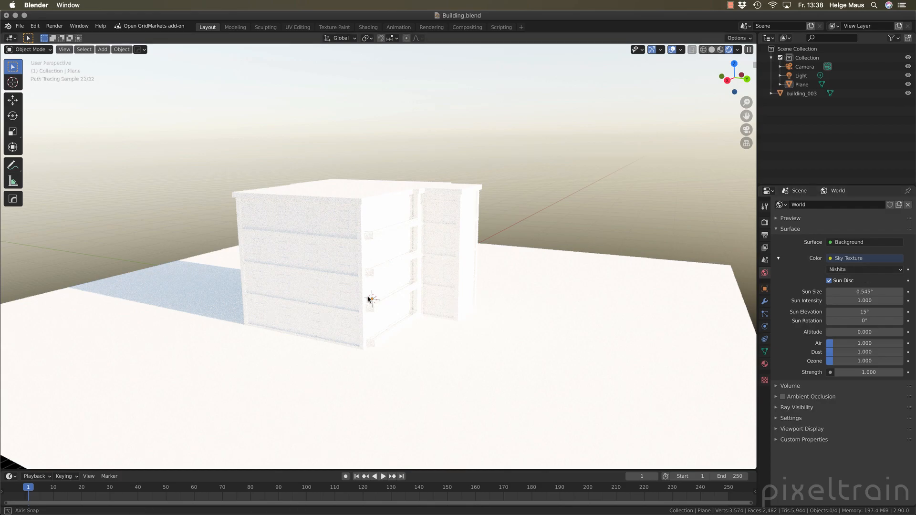
Lower the sky's sun elevation to 2.8° and look at the building from its shadowed side.
mouse_move(370, 300)
middle_mouse_down()
mouse_move(587, 296)
mouse_move(548, 258)
mouse_move(429, 306)
mouse_move(466, 284)
mouse_move(481, 299)
middle_mouse_up()
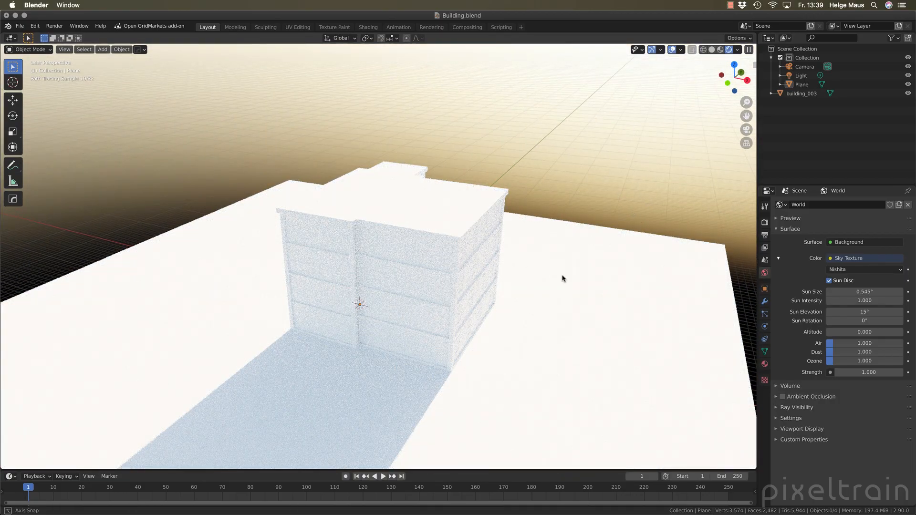
mouse_move(565, 276)
middle_mouse_down()
mouse_move(573, 267)
mouse_move(536, 292)
mouse_move(501, 286)
middle_mouse_up()
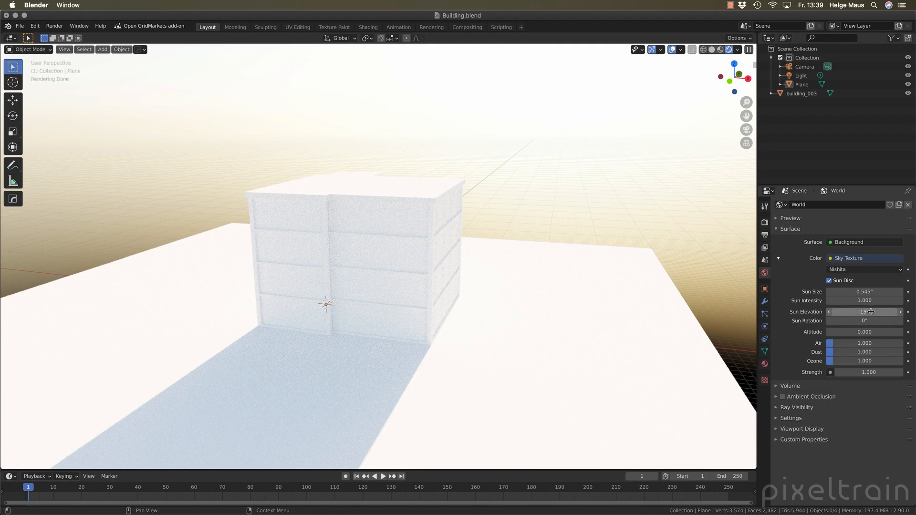
left_click_drag(865, 312, 832, 312)
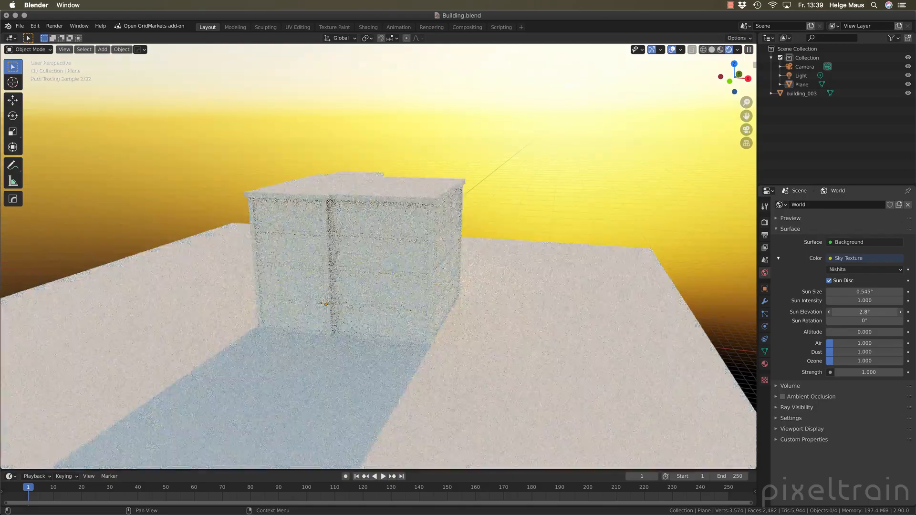
middle_click_drag(86, 334, 110, 316)
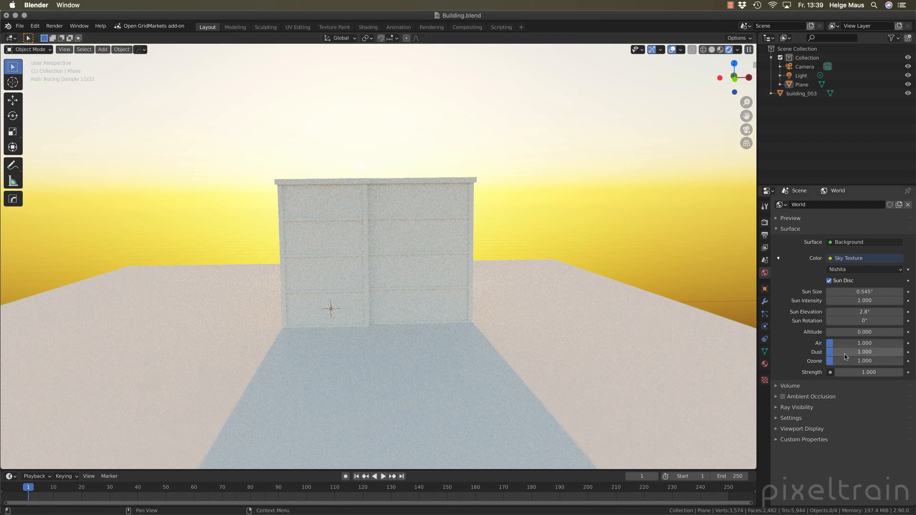
Raise the sky's dust density to 7.609, and turn the sun disc off and back on.
left_click_drag(833, 352, 885, 352)
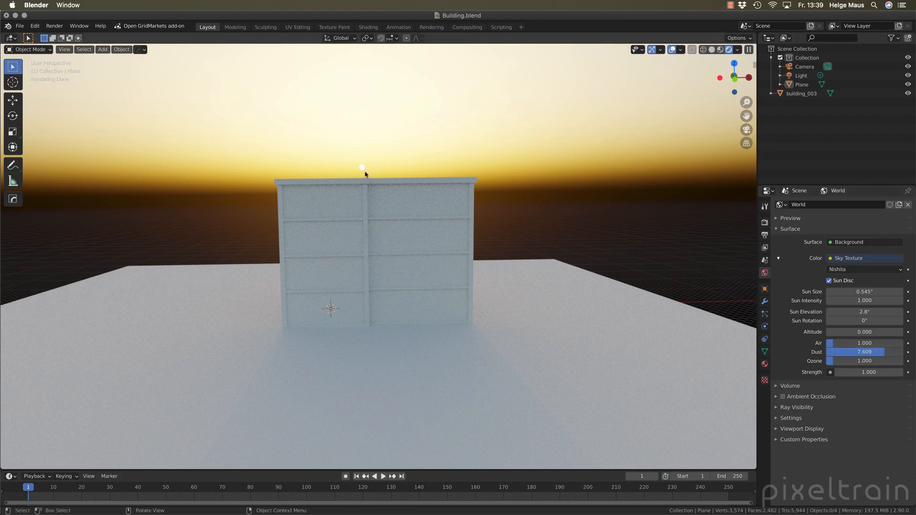
mouse_move(591, 314)
middle_mouse_down()
mouse_move(549, 301)
mouse_move(576, 314)
middle_mouse_up()
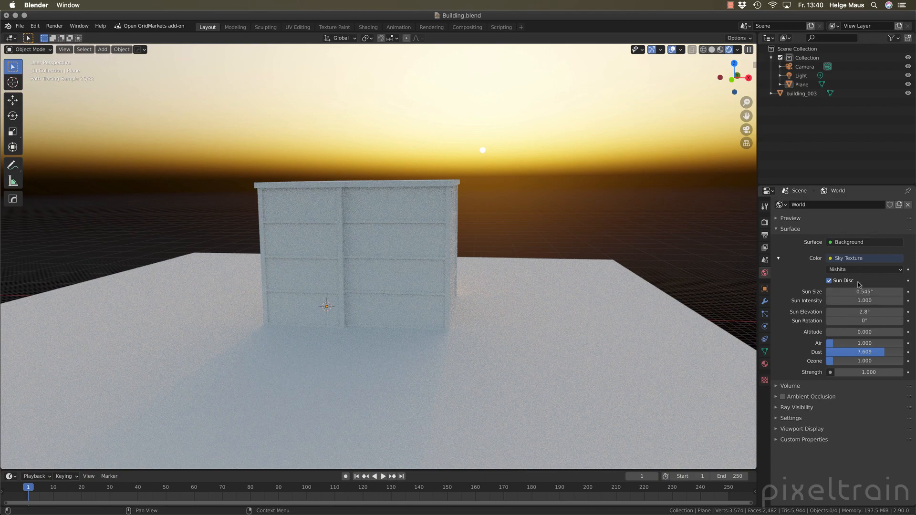
left_click(830, 281)
left_click(830, 281)
Set the sky's sun rotation to 0° and its sun elevation to 8.6°.
left_click(857, 313)
type("2.8d")
key("Return")
left_click_drag(864, 312, 887, 311)
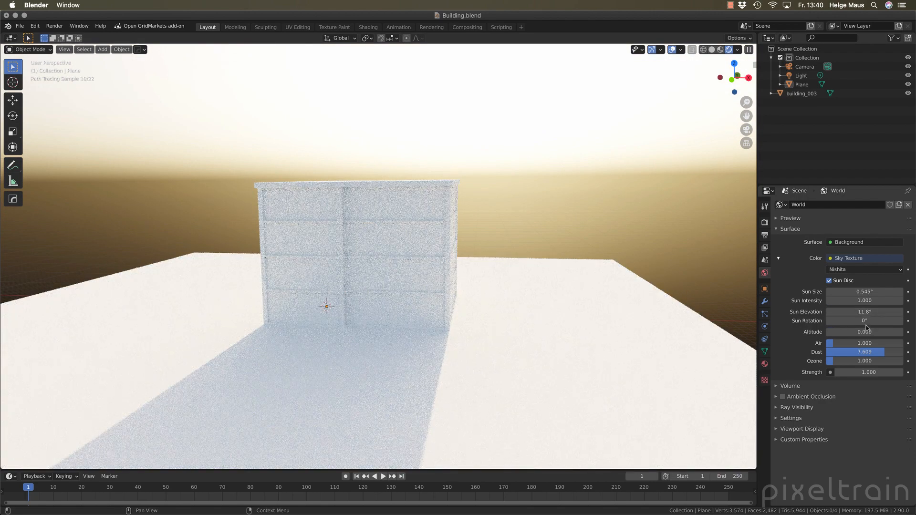
left_click(865, 321)
type("0d")
key("Return")
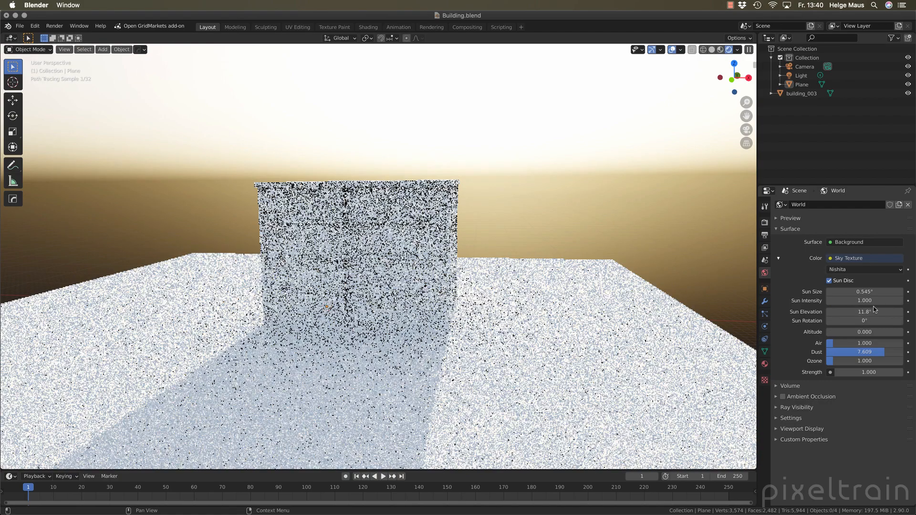
mouse_move(871, 311)
left_mouse_down()
mouse_move(859, 312)
mouse_move(871, 311)
left_mouse_up()
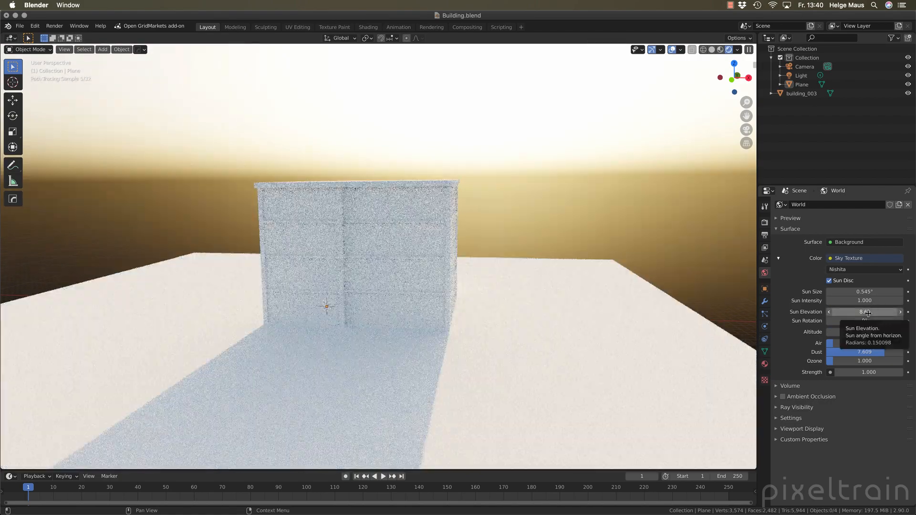
Insert and remove a keyframe on the sun elevation, and reset the dust density to its default value.
key("i")
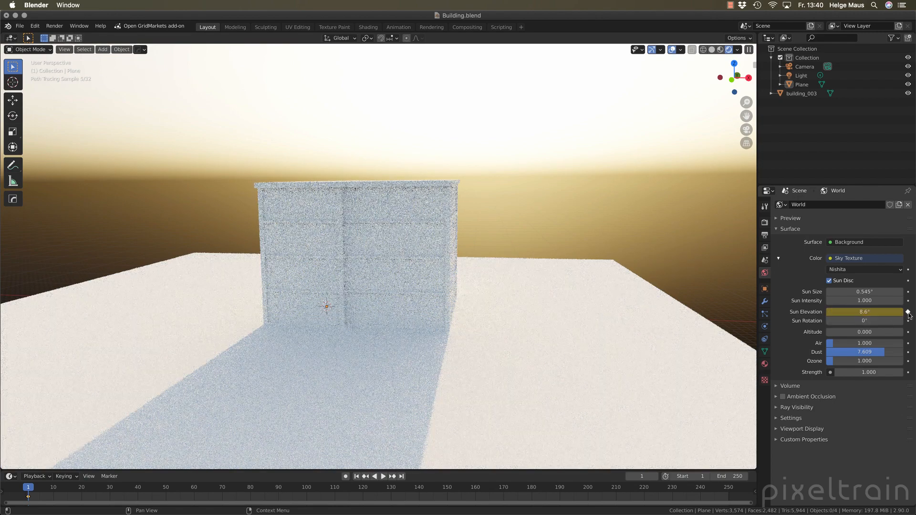
left_click(908, 313)
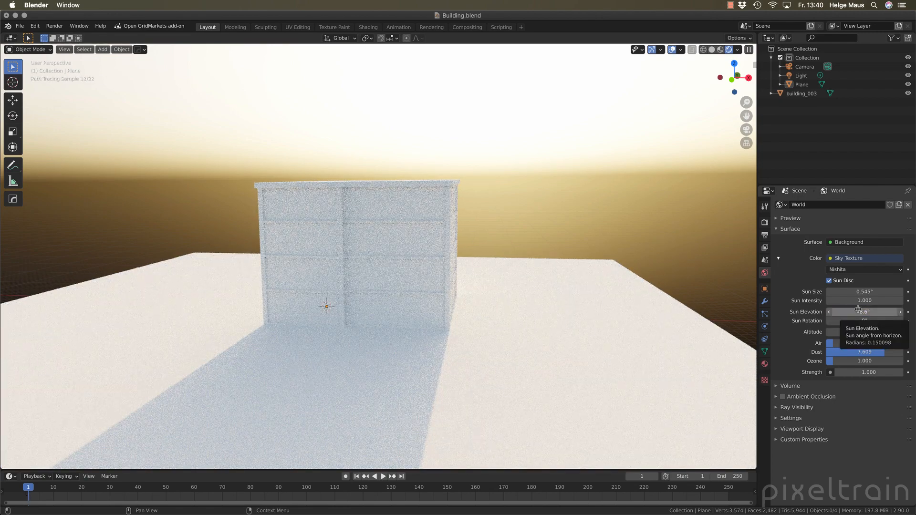
right_click(876, 351)
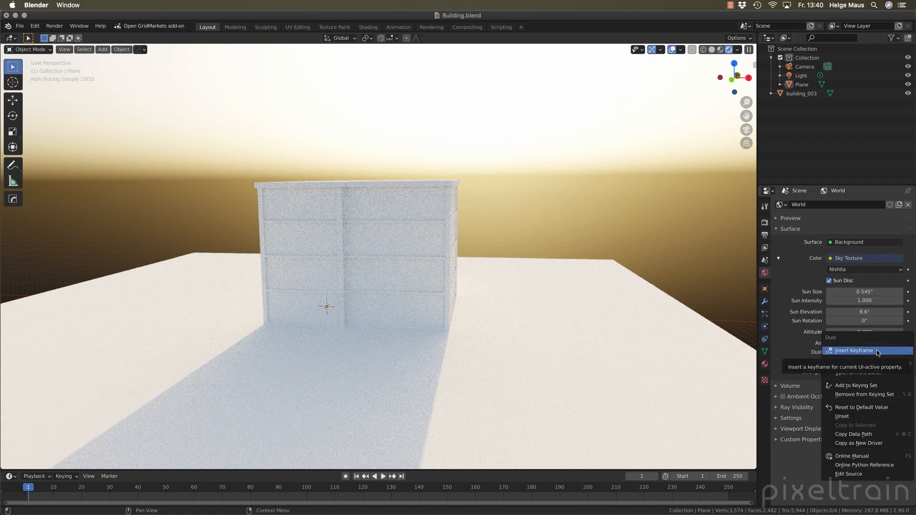
left_click(854, 408)
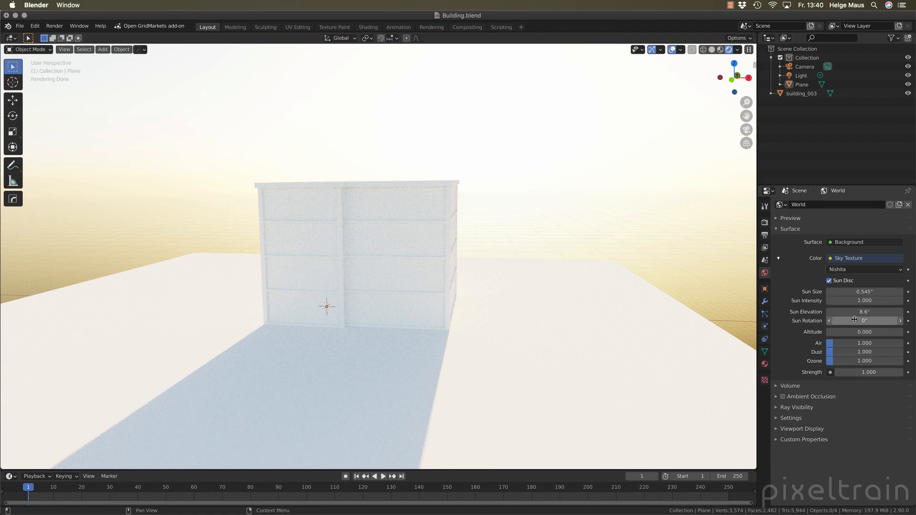
Raise the sky's altitude to 60 and inspect the building's lighting from a slightly different angle.
left_click_drag(844, 333, 906, 333)
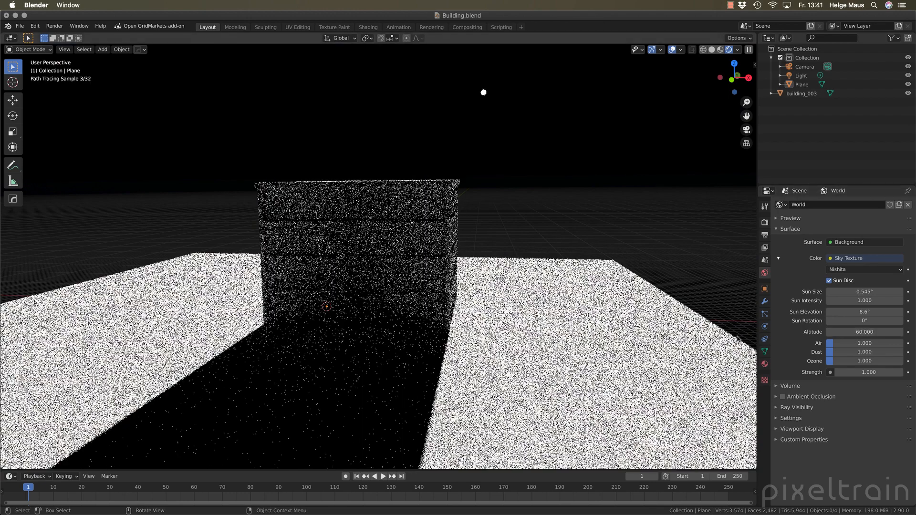
left_click(883, 332)
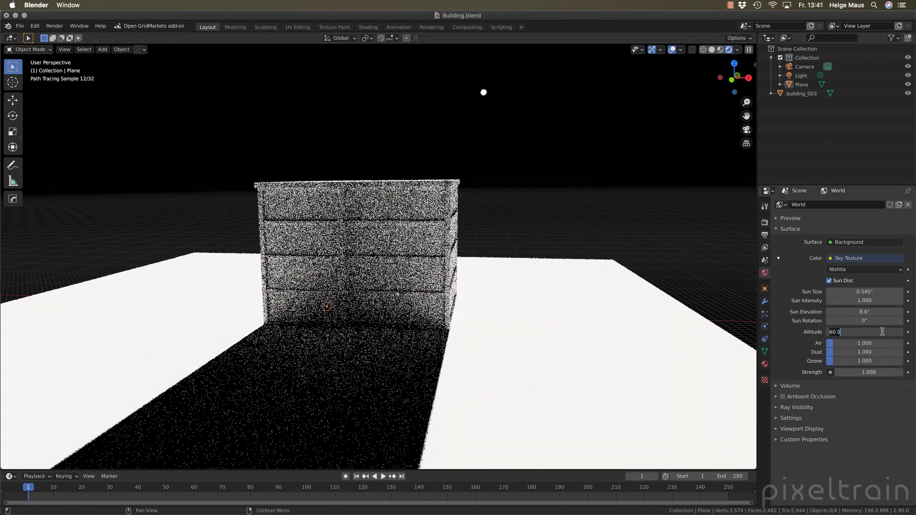
type("1")
key("Return")
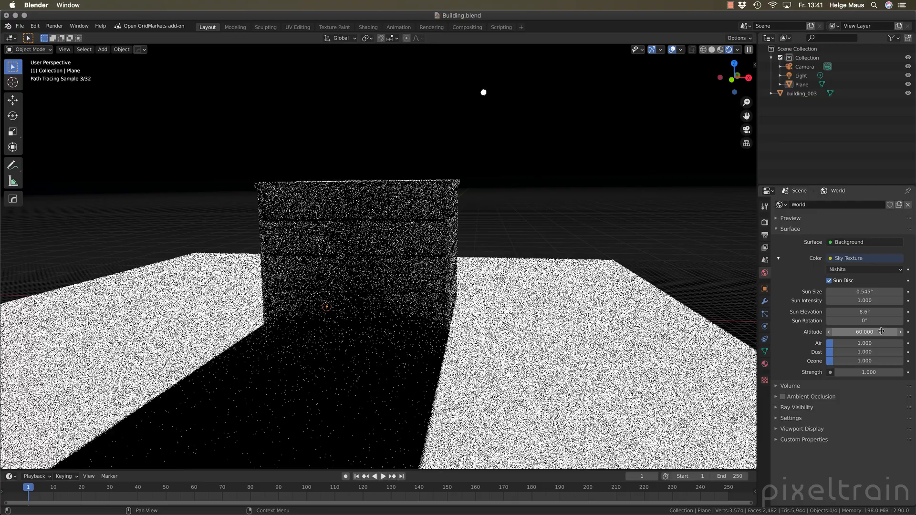
mouse_move(475, 264)
middle_mouse_down()
mouse_move(455, 268)
mouse_move(478, 259)
mouse_move(469, 262)
middle_mouse_up()
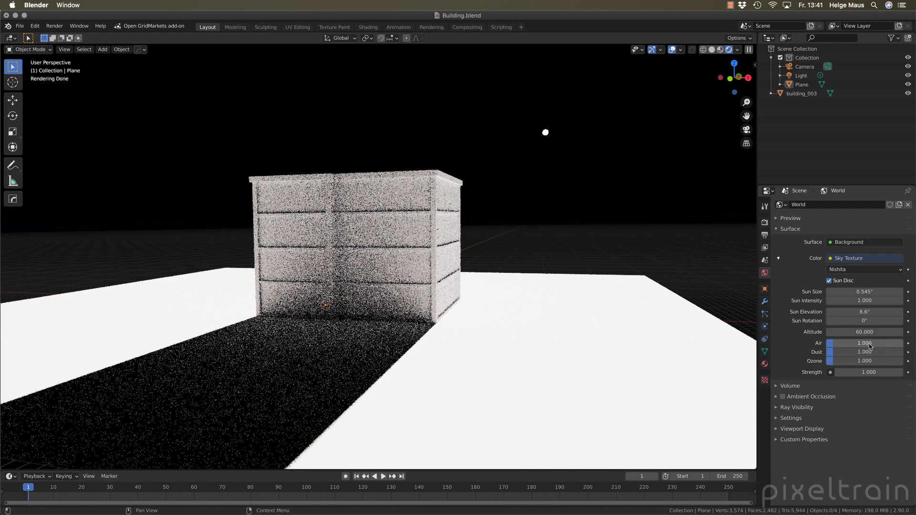
Set the sky's altitude back to 0.
left_click(873, 332)
type("0")
key("Return")
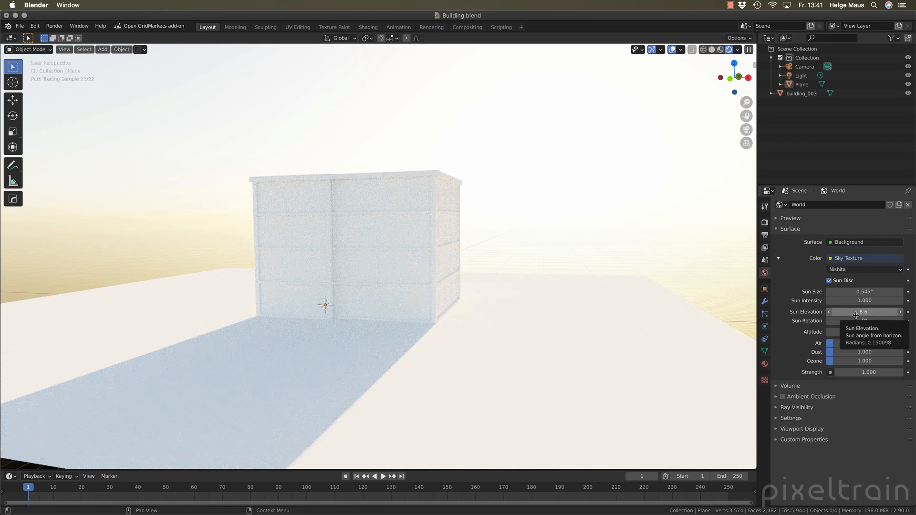
Start a new General file without saving the building scene, and delete the default cube.
left_click(19, 26)
mouse_move(29, 38)
left_click(119, 38)
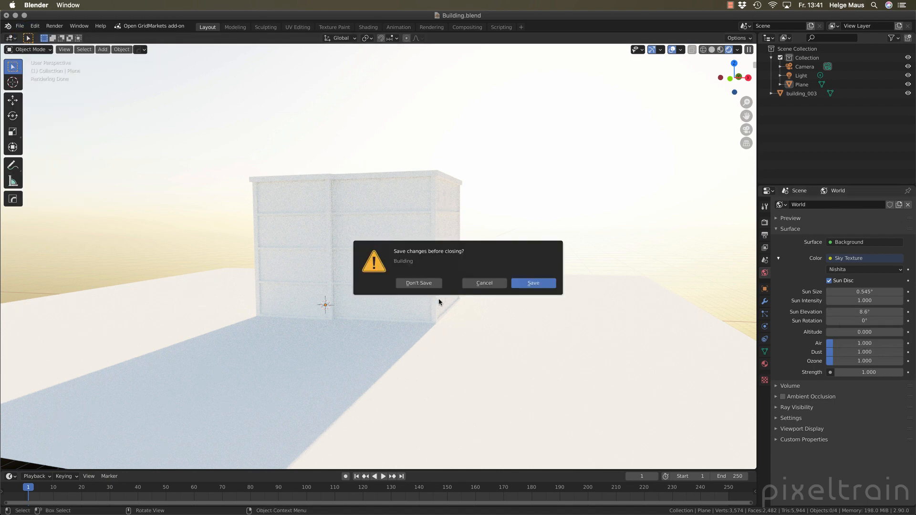
left_click(420, 284)
key("Delete")
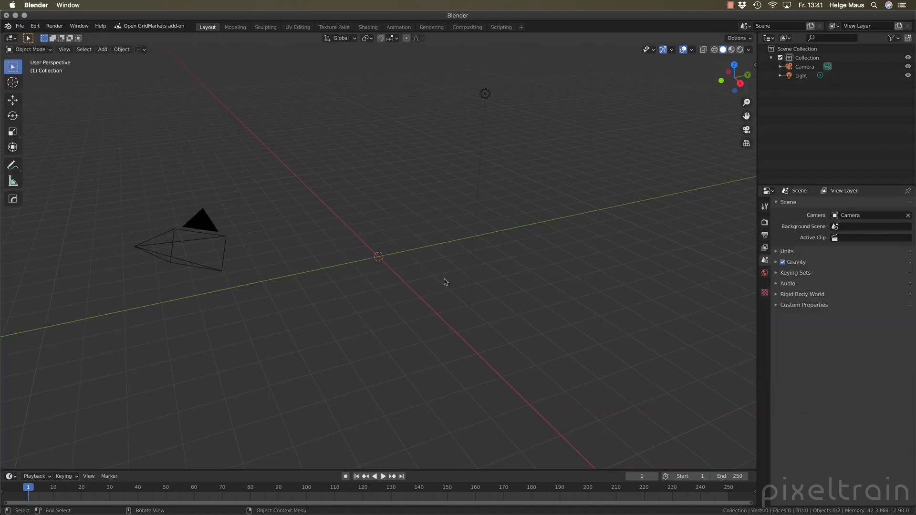
Add a torus with more minor segments and larger major and minor radii, and shade it smooth.
key("shift+a")
mouse_move(446, 281)
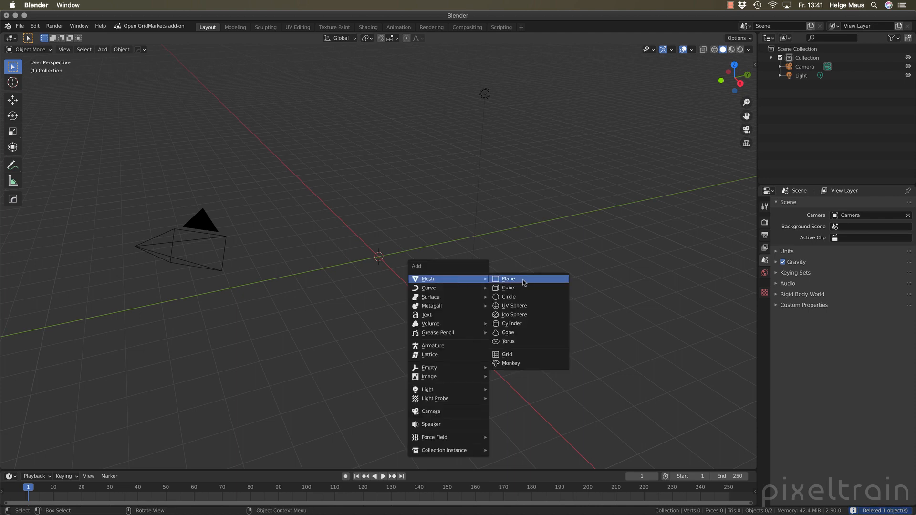
left_click(519, 343)
left_click(64, 462)
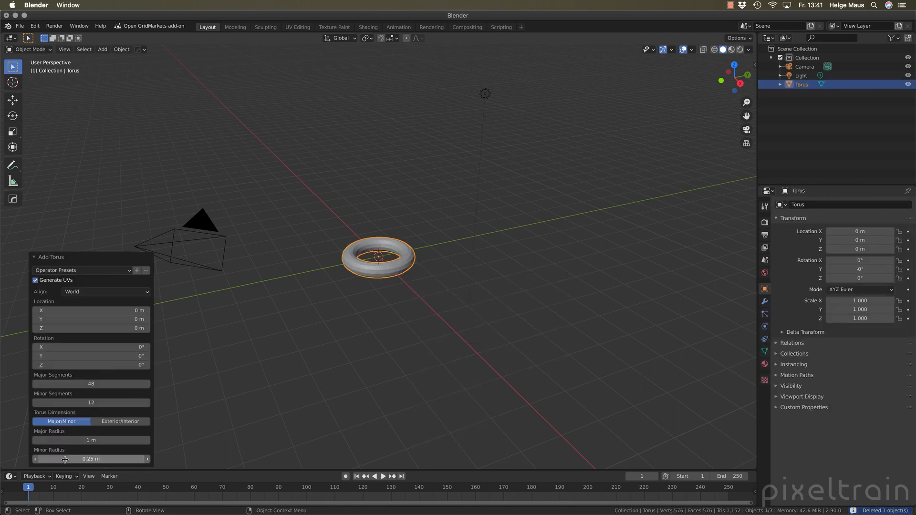
left_click_drag(85, 403, 120, 402)
left_click_drag(91, 440, 133, 440)
left_click_drag(86, 459, 122, 459)
right_click(368, 303)
left_click(390, 297)
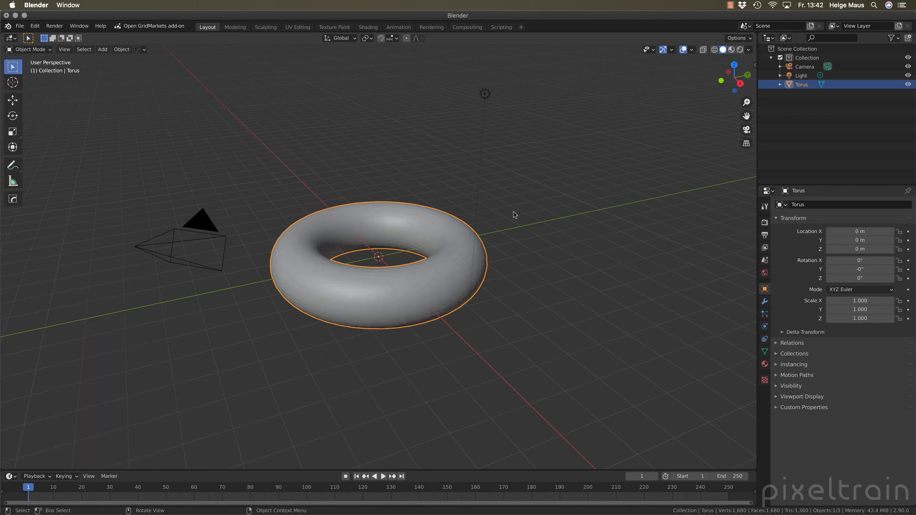
Add a hair particle system to the torus and enable hair dynamics for it.
left_click(765, 314)
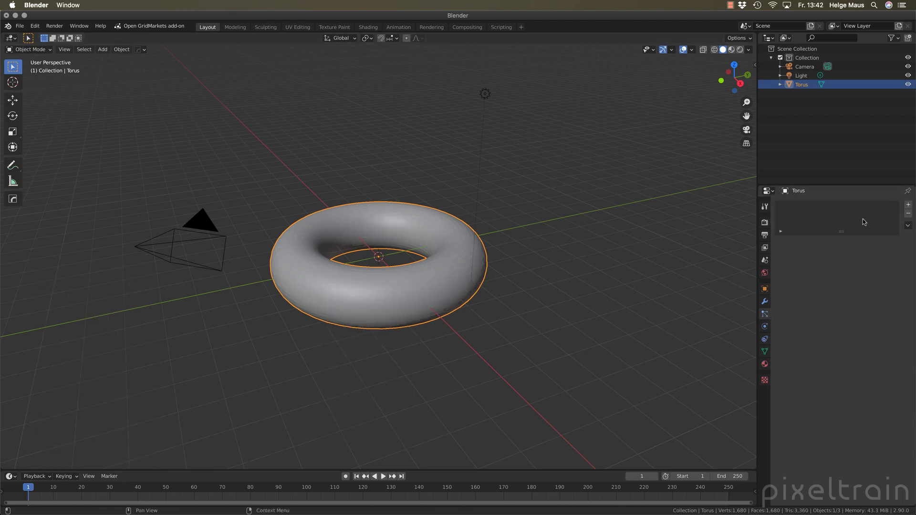
left_click(908, 205)
left_click(880, 254)
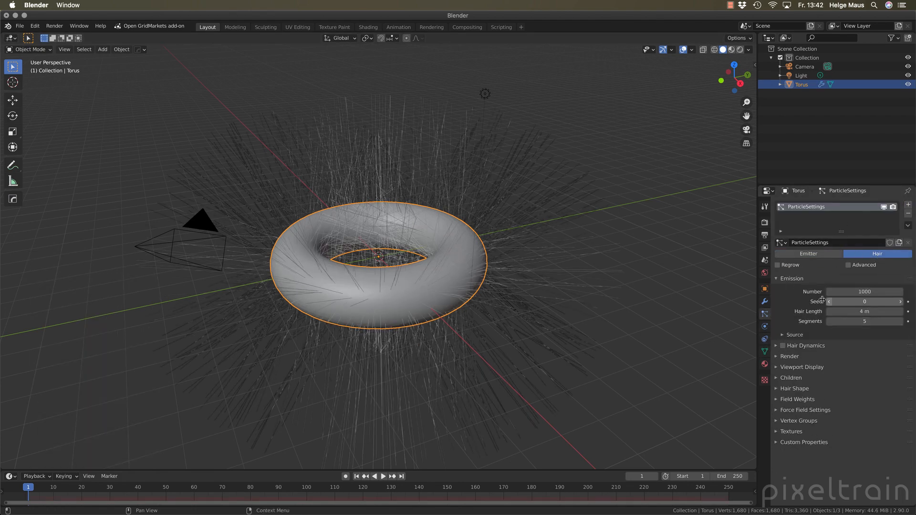
left_click(796, 348)
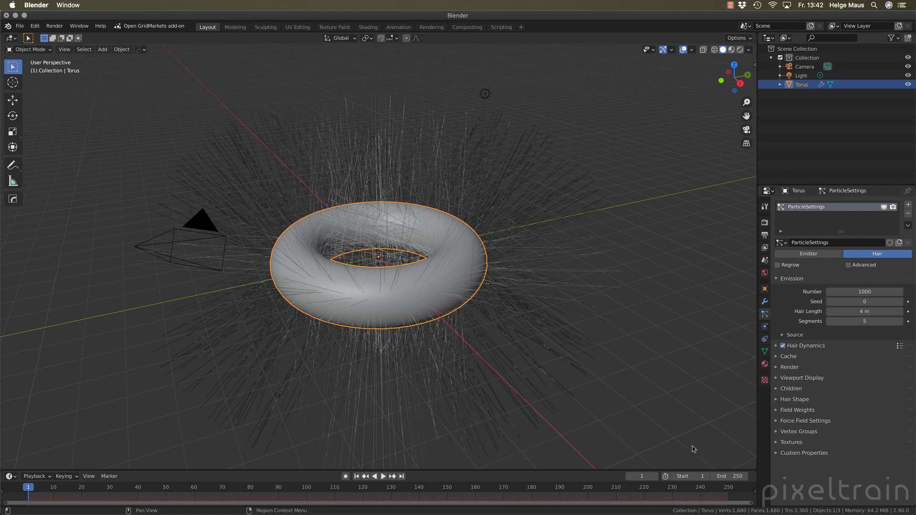
Set the number of hairs on the torus to 2000 and play the animation.
left_click(871, 292)
type("2000")
key("Return")
key("space")
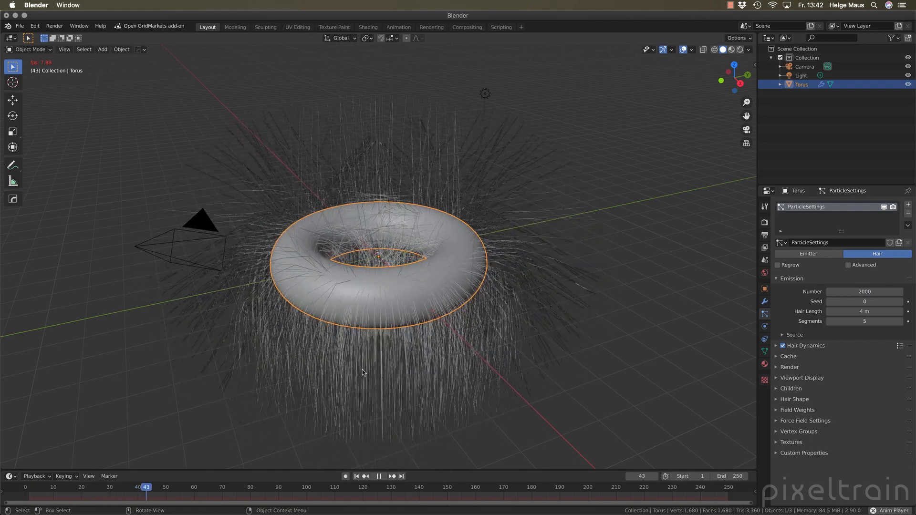
Stop the hair animation at frame 51 and inspect the strands hanging below the torus.
key("space")
middle_click_drag(380, 420, 406, 268)
scroll(383, 392, "up", 3)
scroll(407, 268, "up", 2)
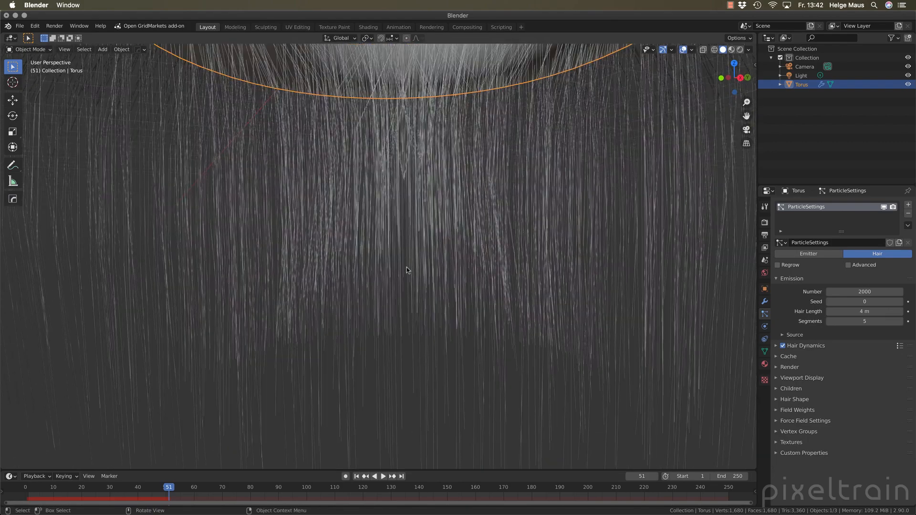
Switch the scene's render engine to Cycles and enable Adaptive Sampling.
scroll(407, 268, "down", 1)
left_click(765, 222)
left_click(859, 205)
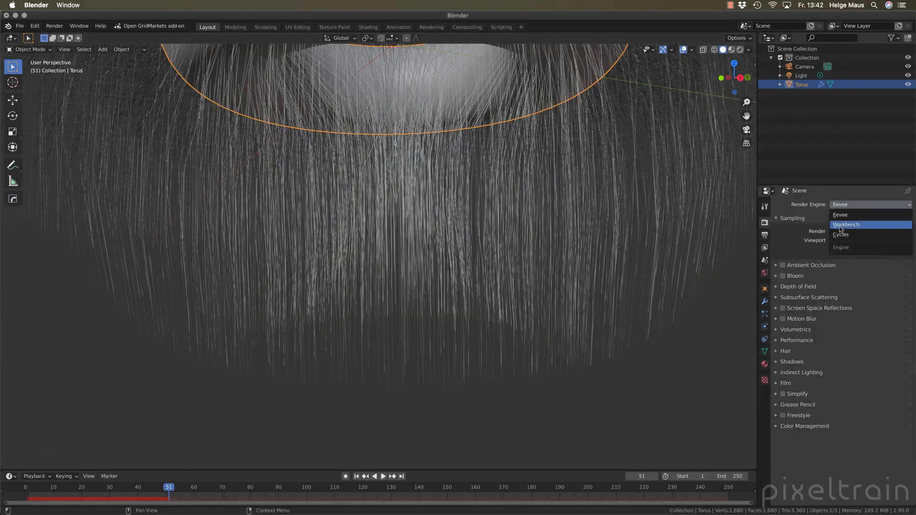
left_click(843, 232)
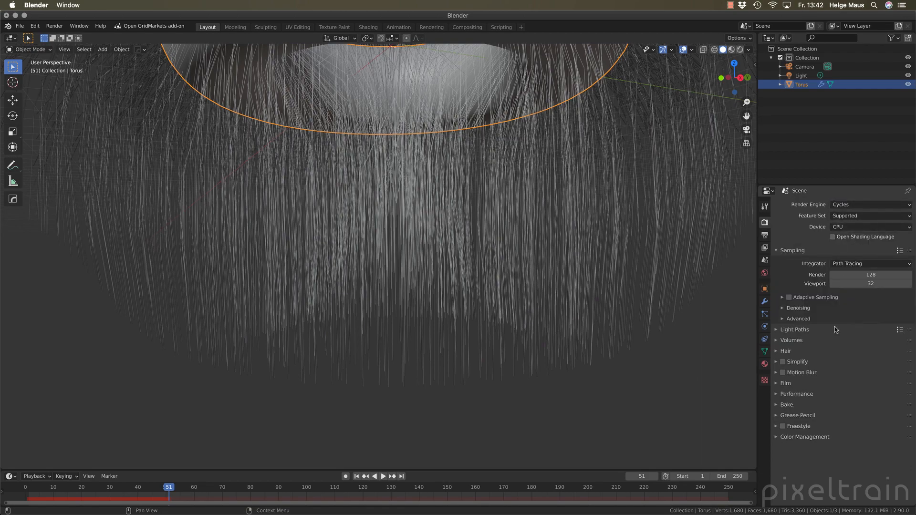
middle_click_drag(414, 241, 422, 272)
scroll(421, 272, "up", 3)
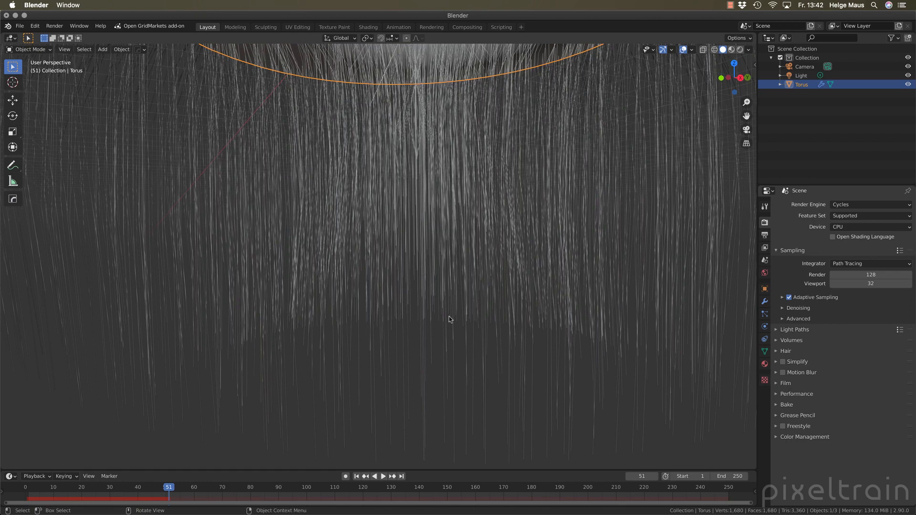
Show the hair in rendered shading and assign a Nishita Sky Texture to the world background color.
left_click(740, 49)
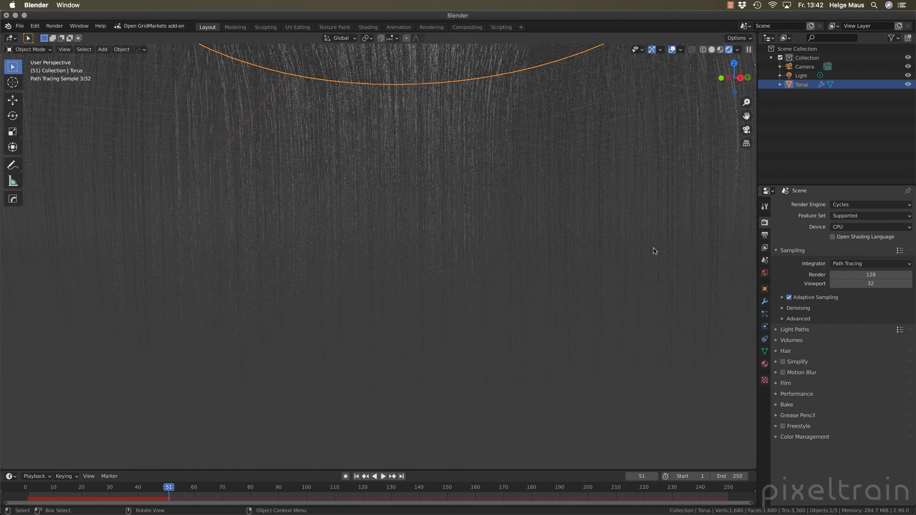
left_click(863, 297)
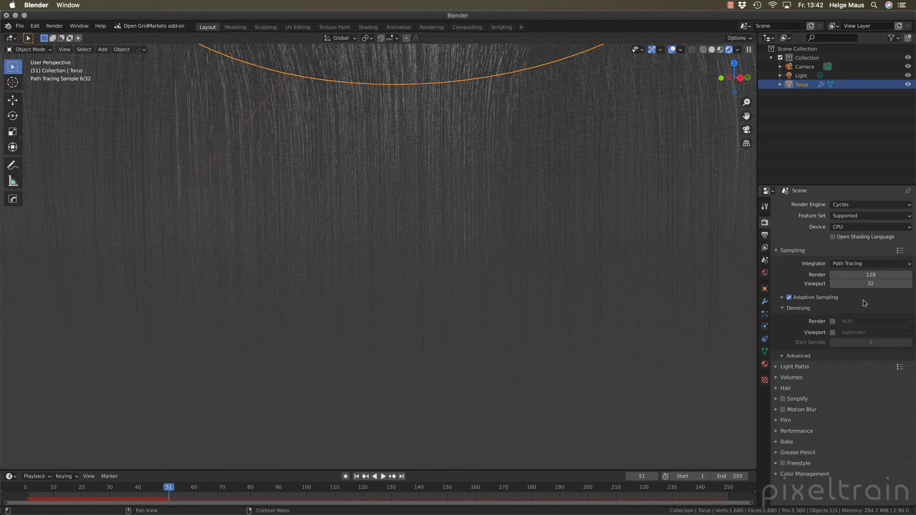
left_click(765, 273)
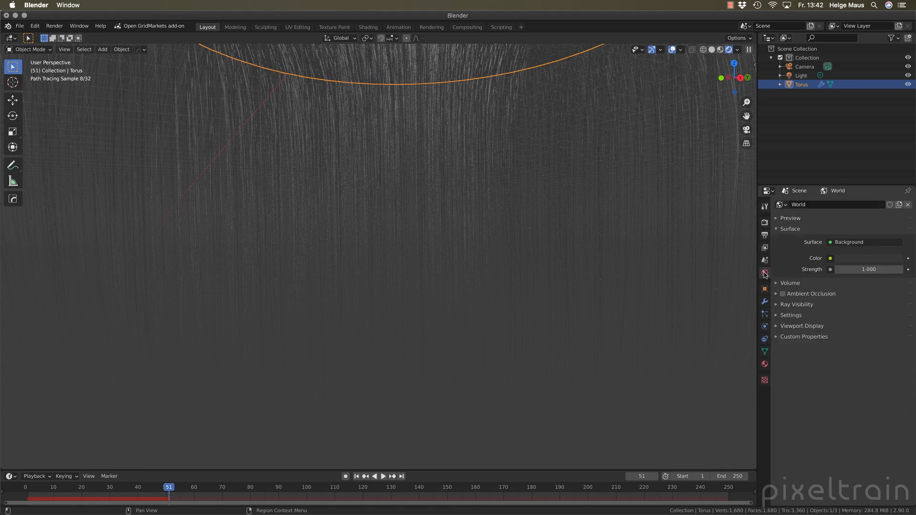
left_click(830, 258)
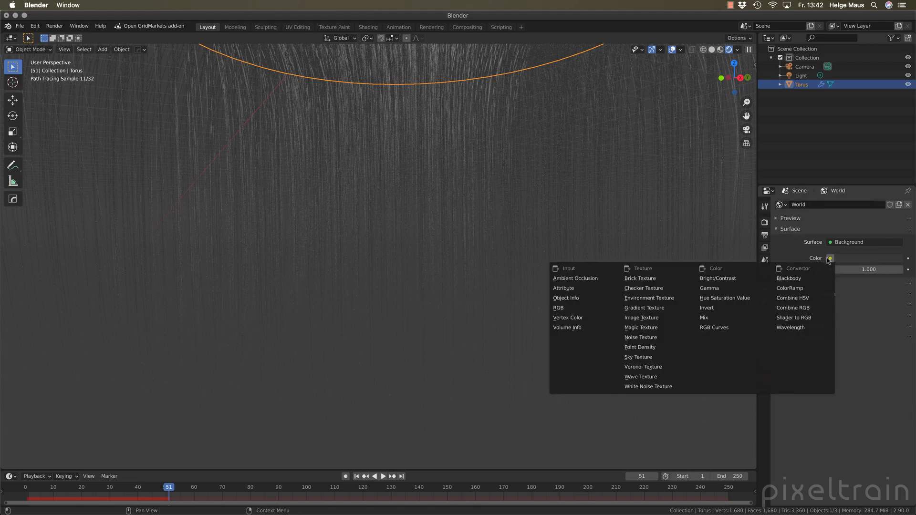
left_click(635, 357)
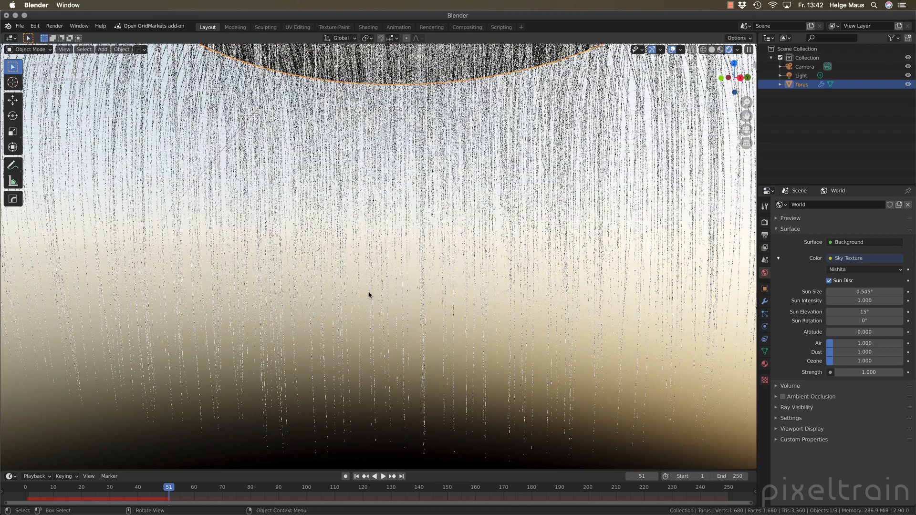
scroll(368, 292, "up", 1)
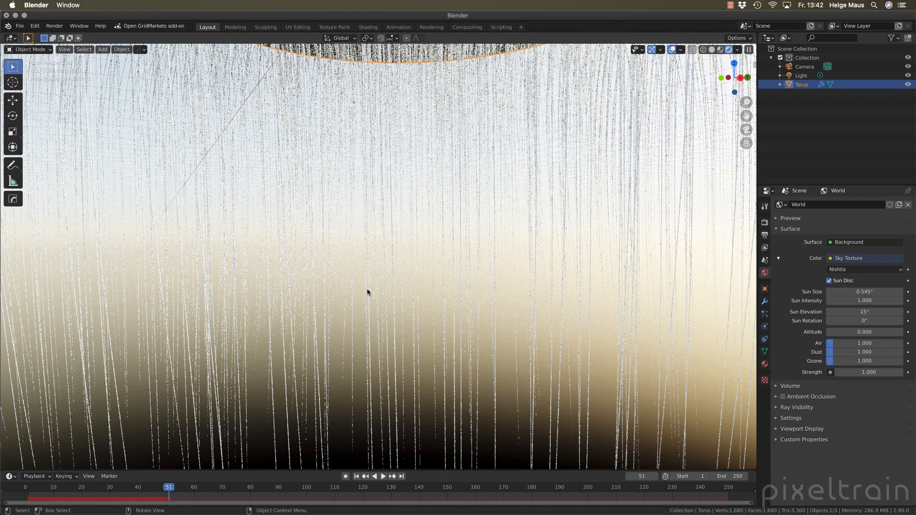
Examine the Cycles hair Shape options and Curve Subdivisions with the torus hair rendered as Rounded Ribbons.
left_click(765, 223)
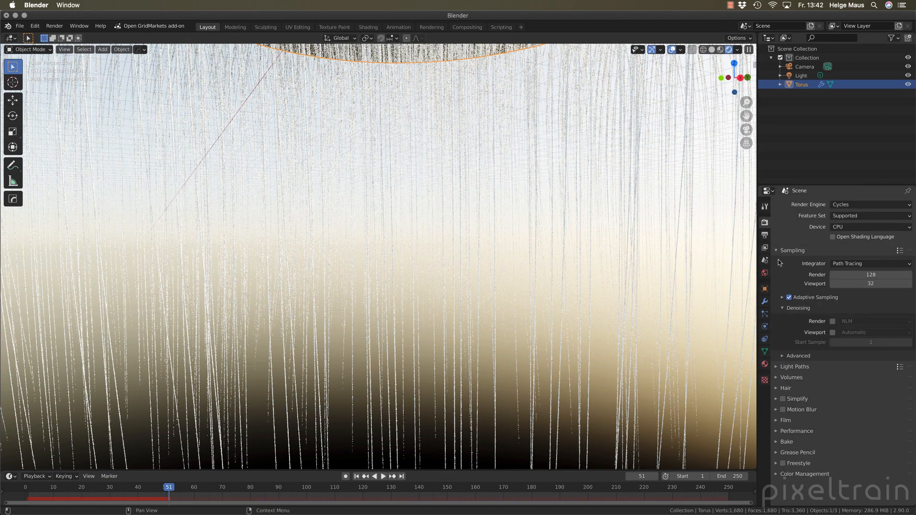
left_click(777, 389)
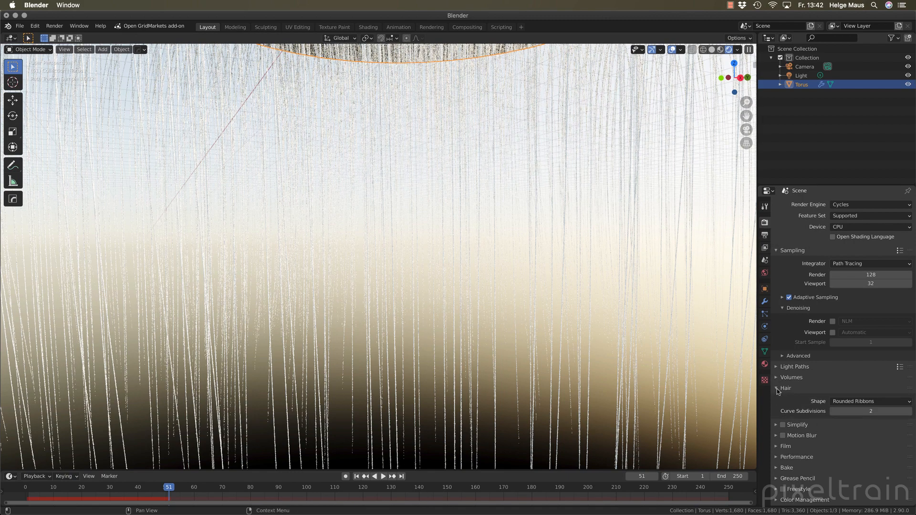
left_click(908, 402)
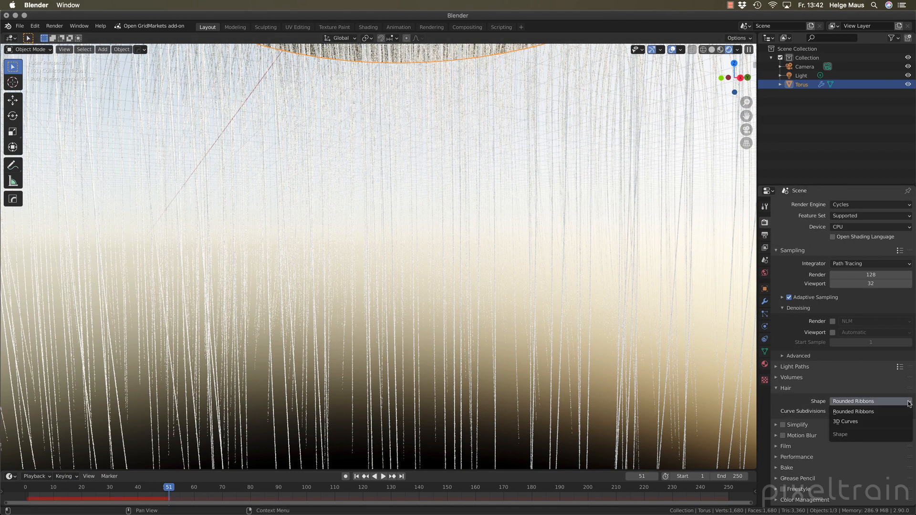
left_click(867, 414)
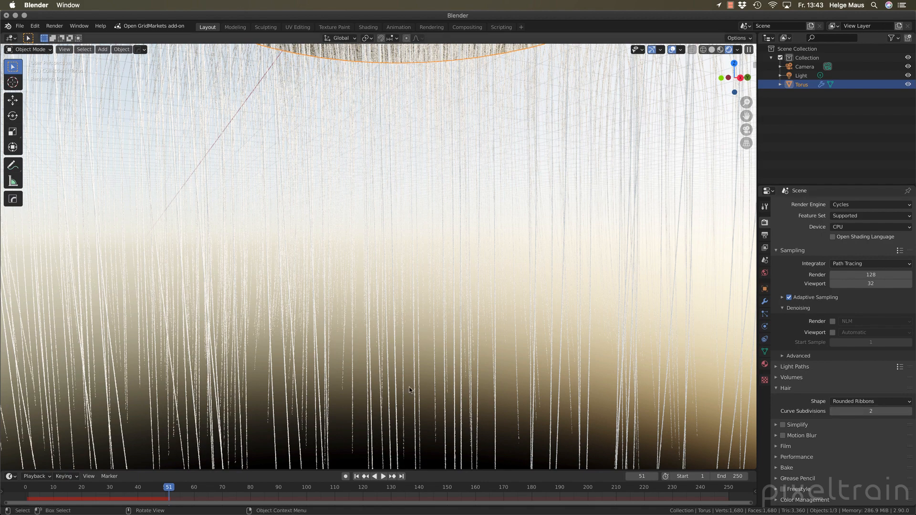
middle_click_drag(419, 419, 432, 367, "shift")
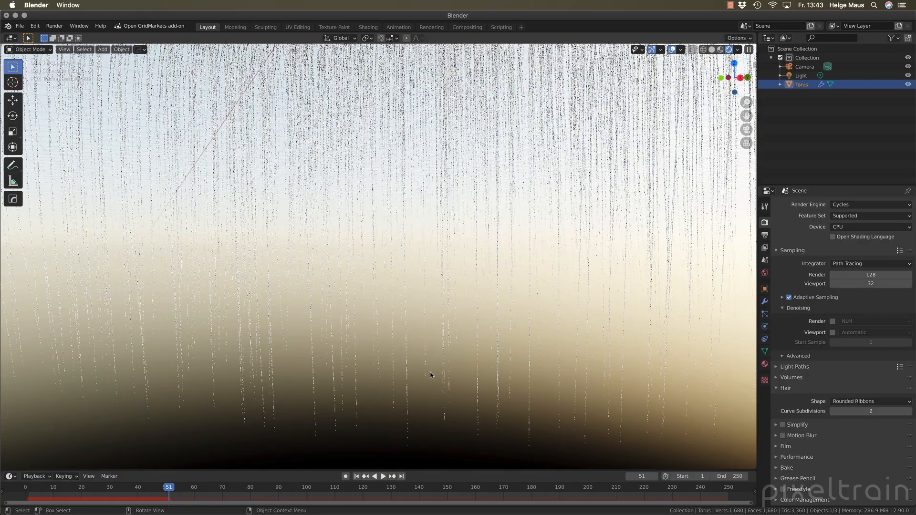
middle_click_drag(417, 269, 418, 330, "shift")
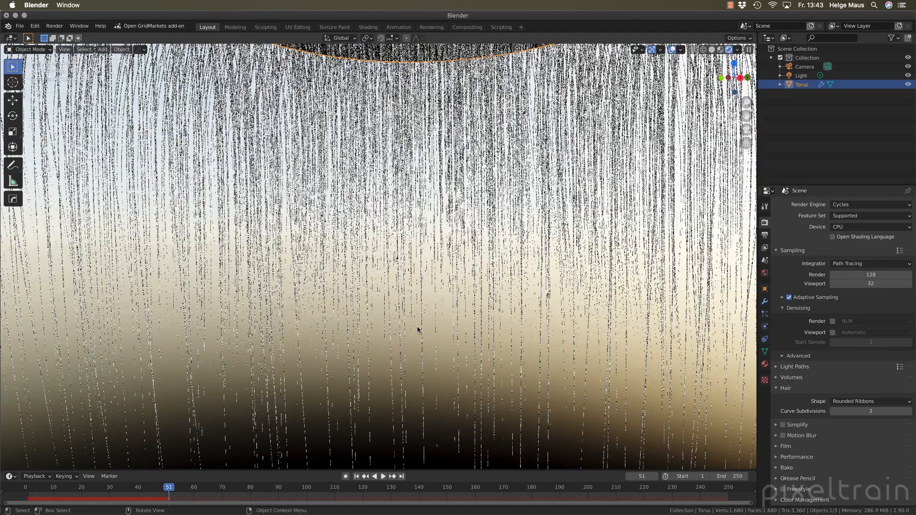
left_click(899, 405)
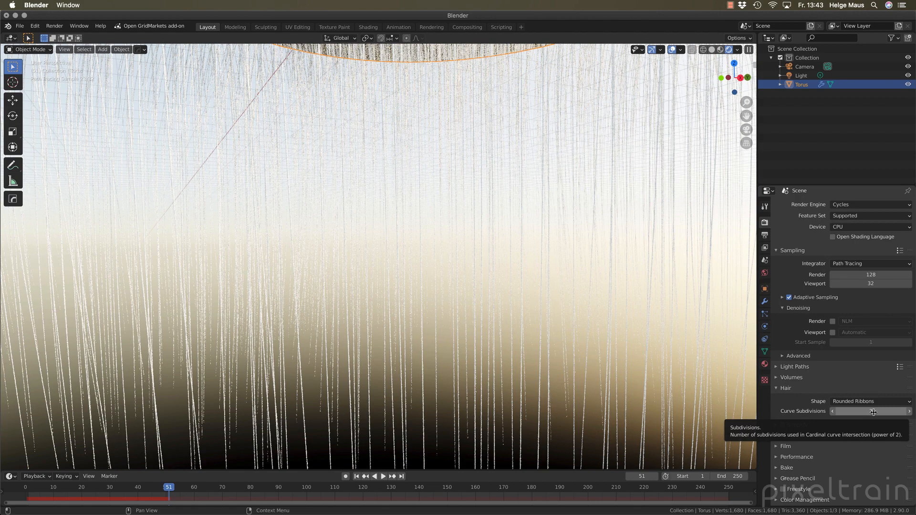
left_click(892, 403)
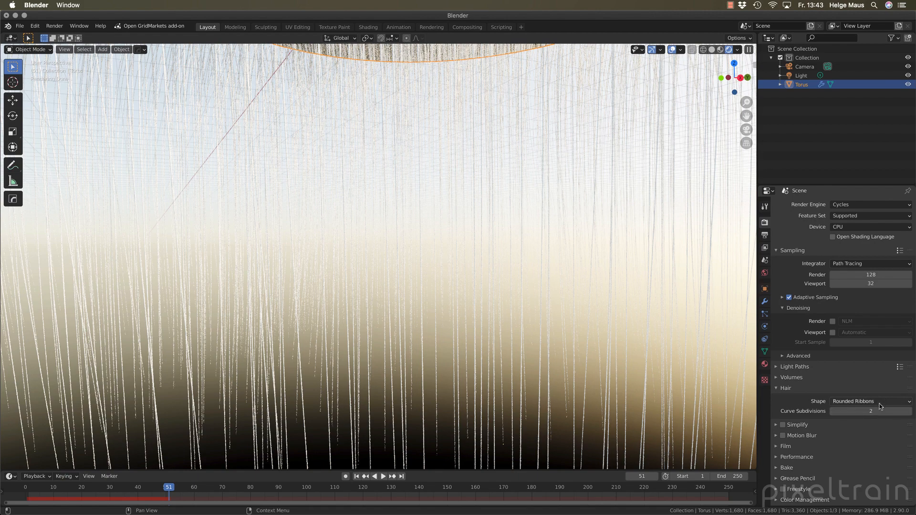
Set the Cycles hair shape to 3D Curves, check the strands in rendered shading, and return to material preview.
left_click(722, 50)
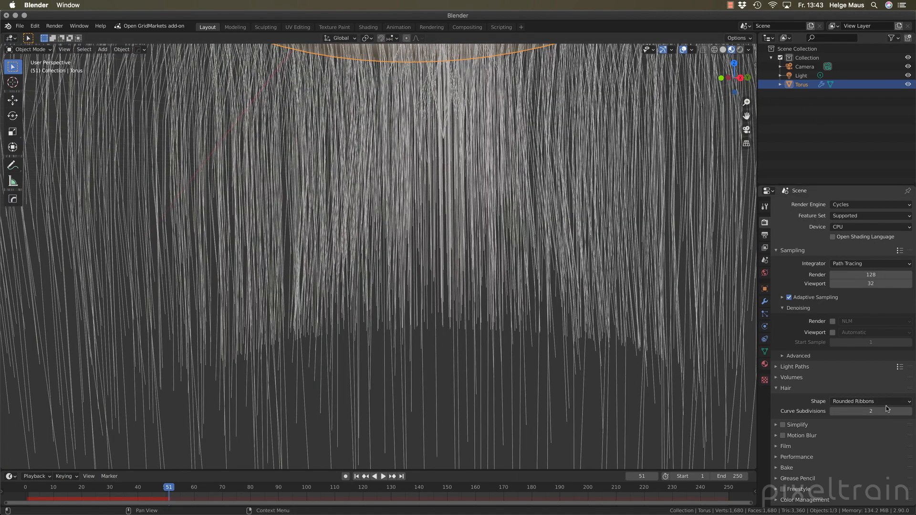
left_click(859, 401)
left_click(853, 426)
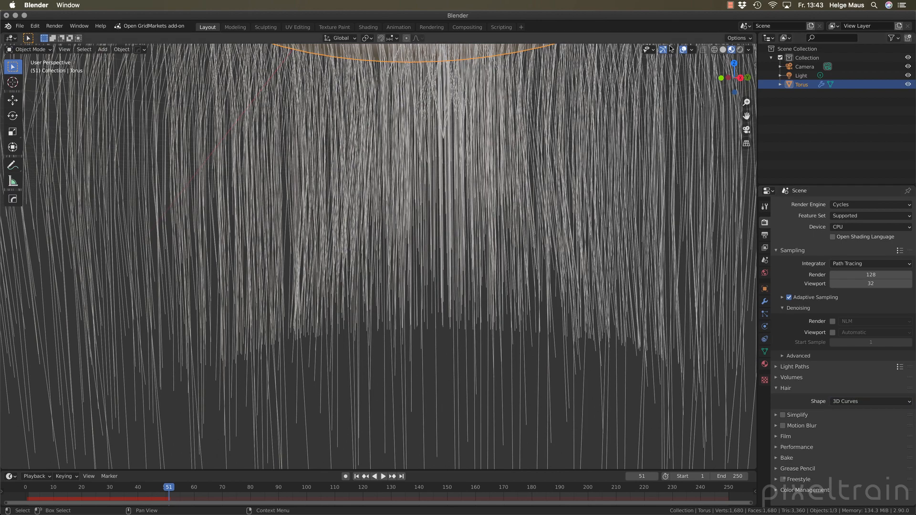
left_click(740, 50)
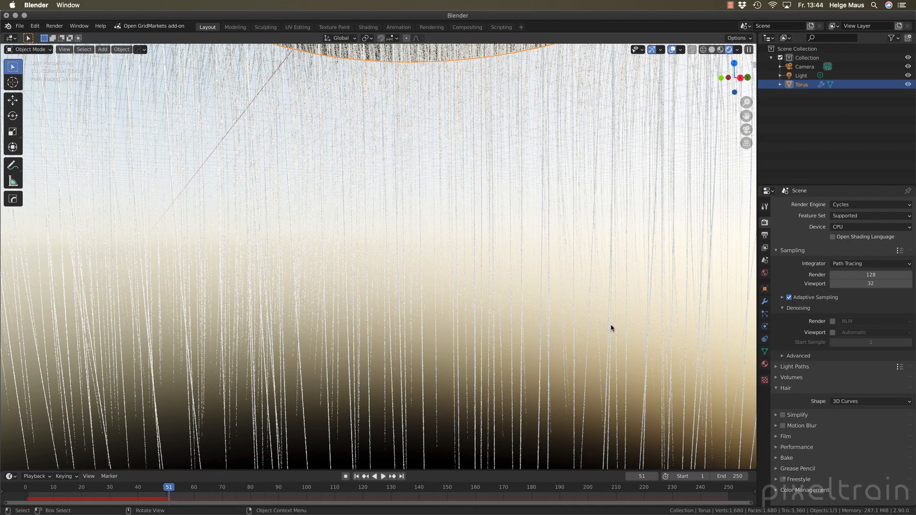
scroll(611, 328, "up", 1)
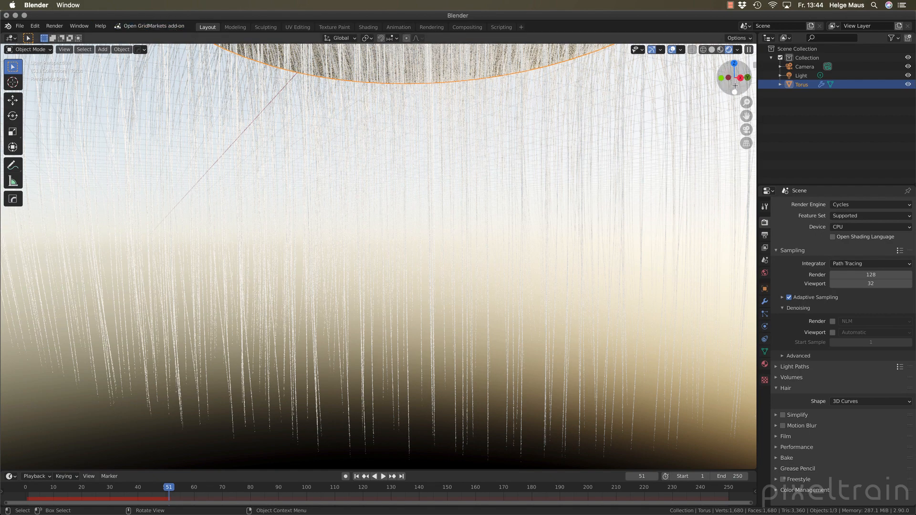
left_click(720, 50)
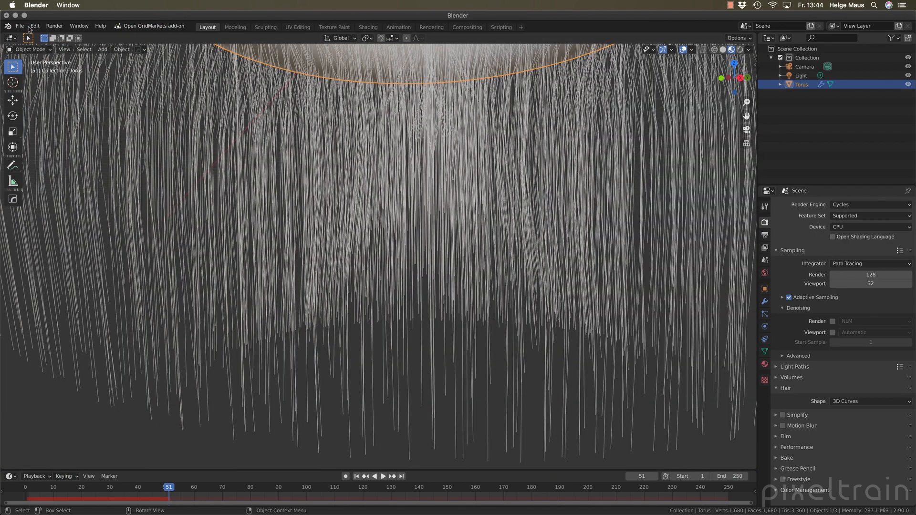
Open the recent file SoftBodies.blend without saving the torus scene.
left_click(20, 26)
mouse_move(24, 56)
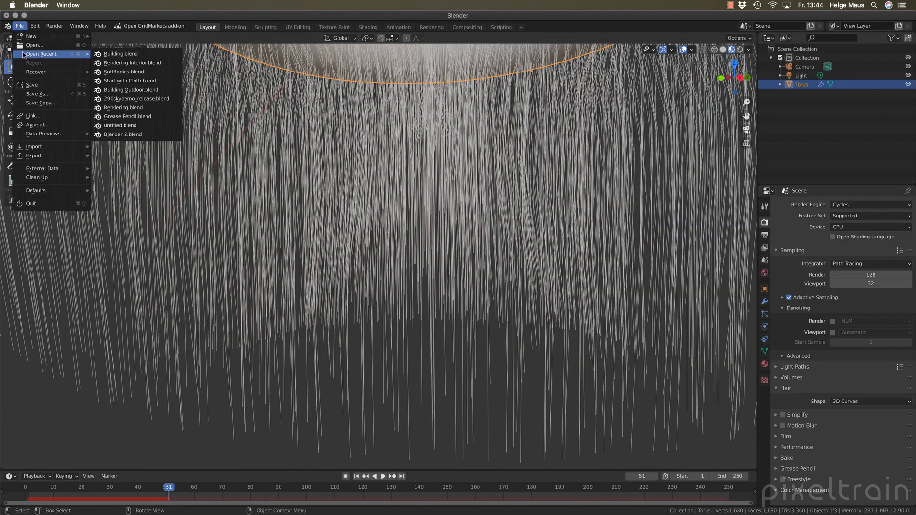
left_click(127, 71)
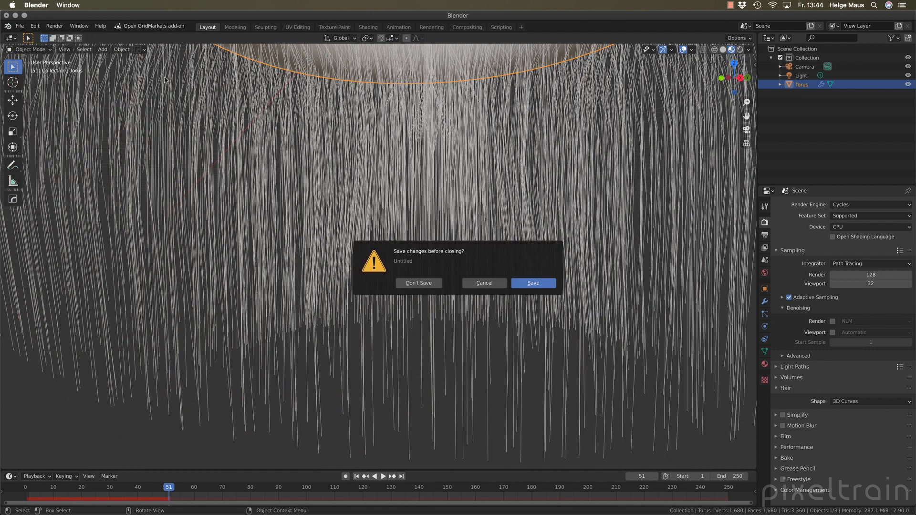
left_click(429, 283)
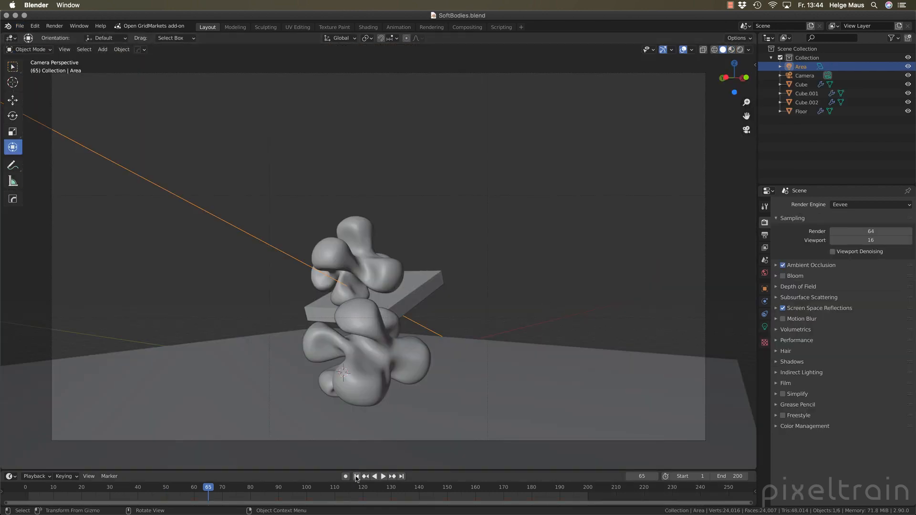
Preview the soft-body animation from its start, then show frame 44 in rendered shading.
key("shift+Left")
key("space")
mouse_move(94, 492)
left_mouse_down()
mouse_move(312, 497)
mouse_move(58, 496)
mouse_move(321, 494)
mouse_move(137, 499)
mouse_move(264, 496)
left_mouse_up()
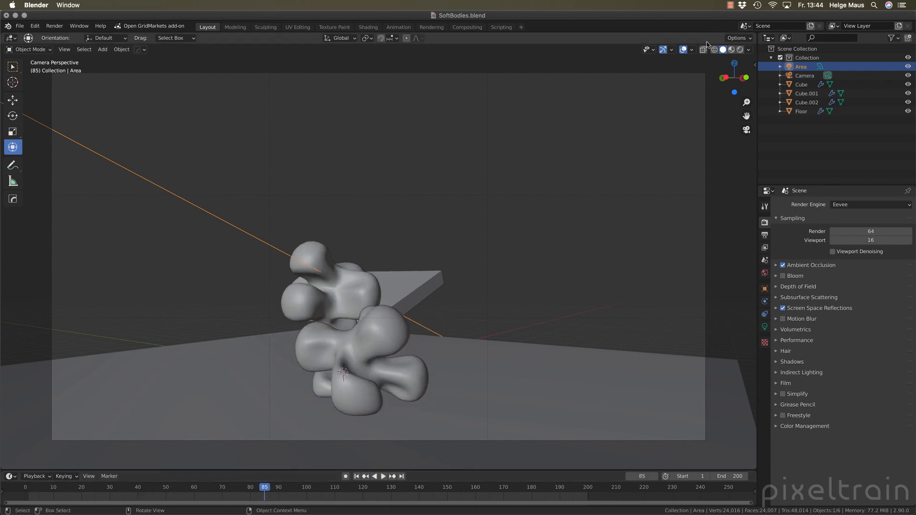
left_click(741, 50)
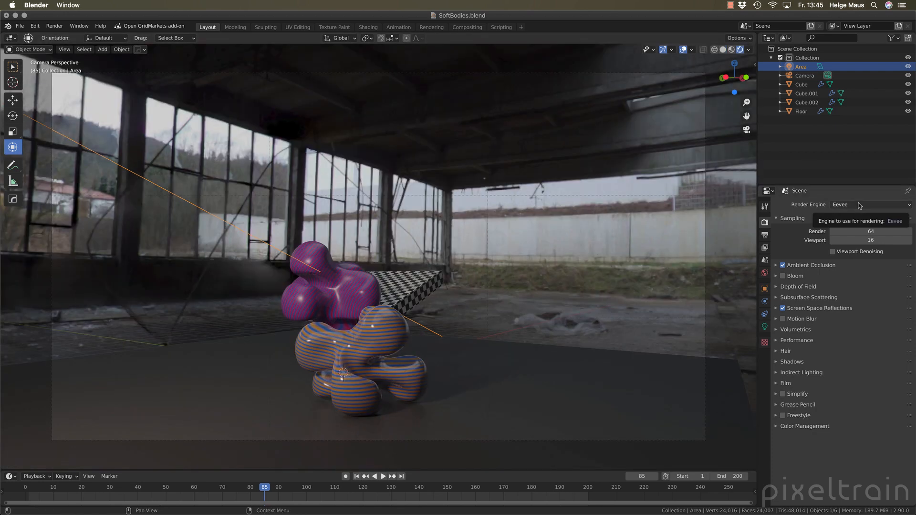
left_click_drag(101, 493, 149, 478)
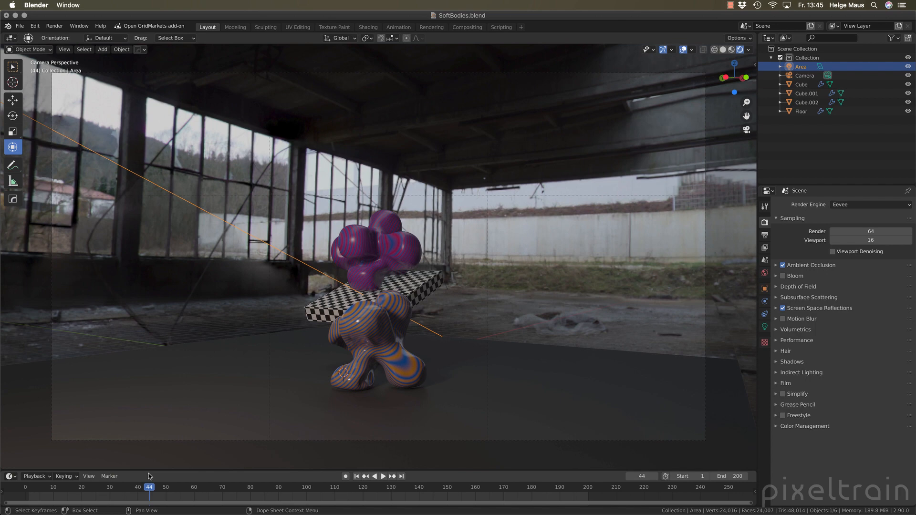
Enable Motion Blur for Eevee and keep the scene in camera view.
left_click(783, 319)
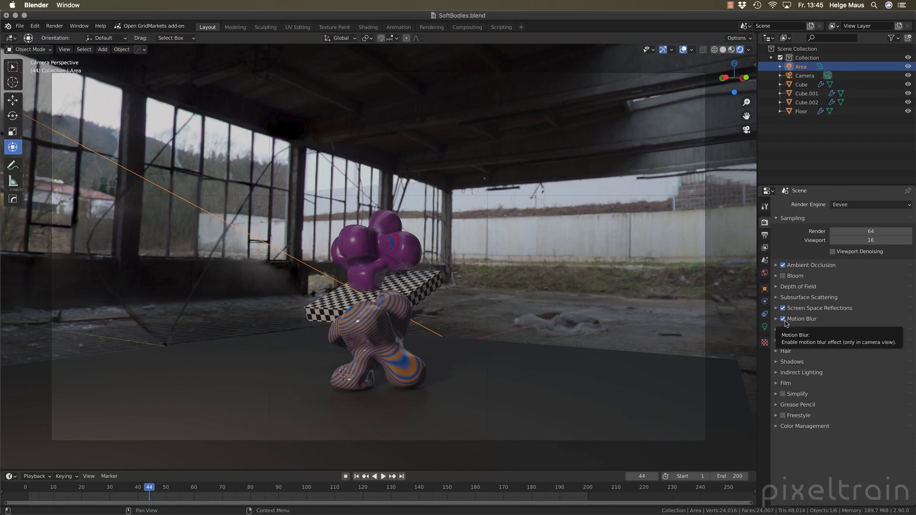
middle_click_drag(348, 246, 346, 245)
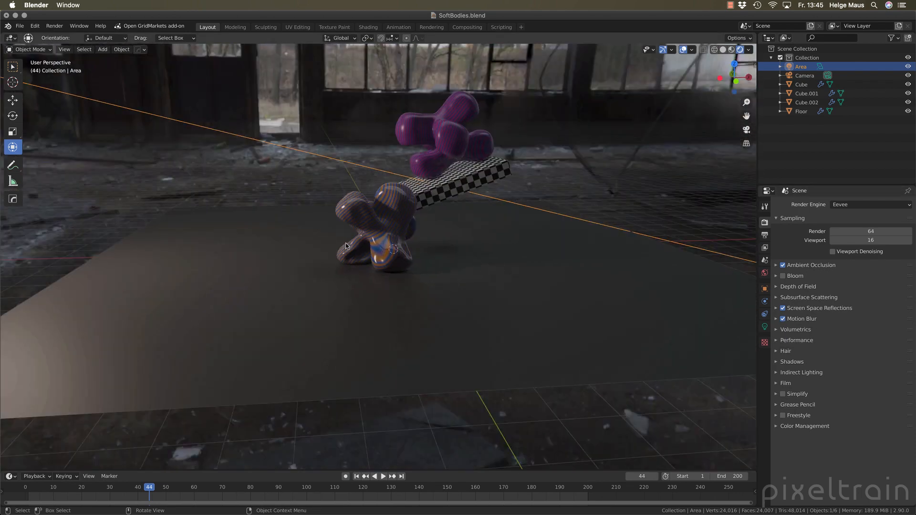
key("KP_0")
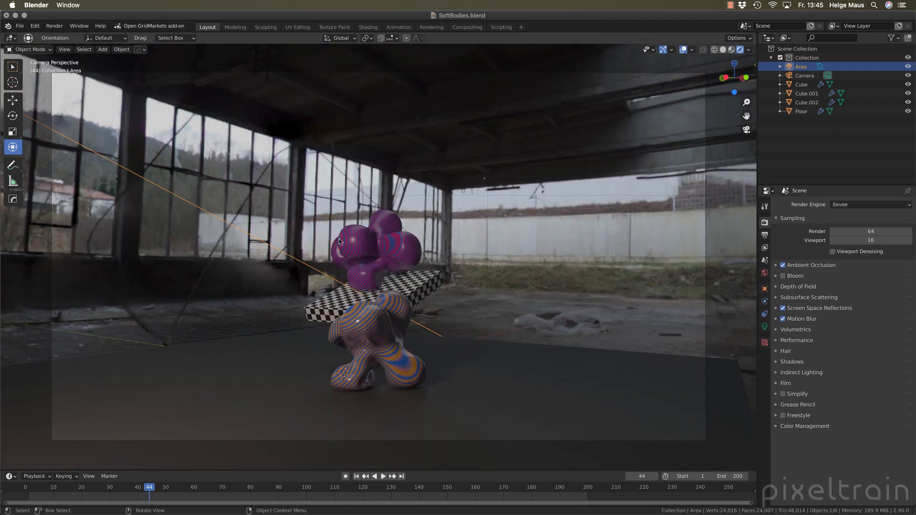
Render frame 44 as an image and inspect the motion blur on the soft bodies up close.
left_click(54, 26)
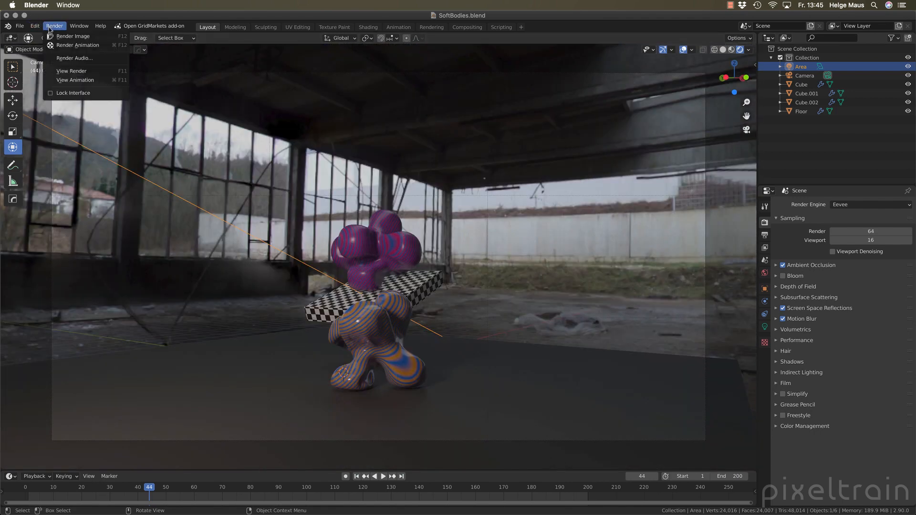
left_click(51, 36)
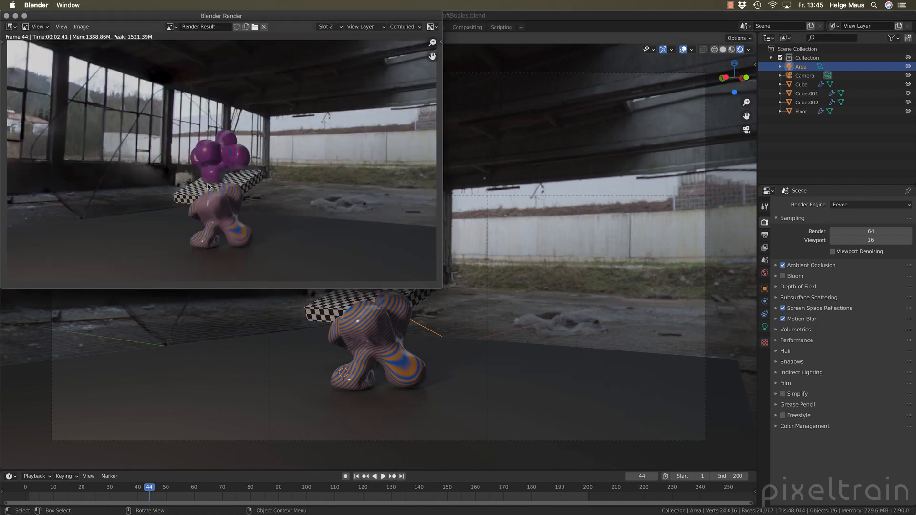
scroll(208, 186, "up", 2)
scroll(208, 186, "up", 1)
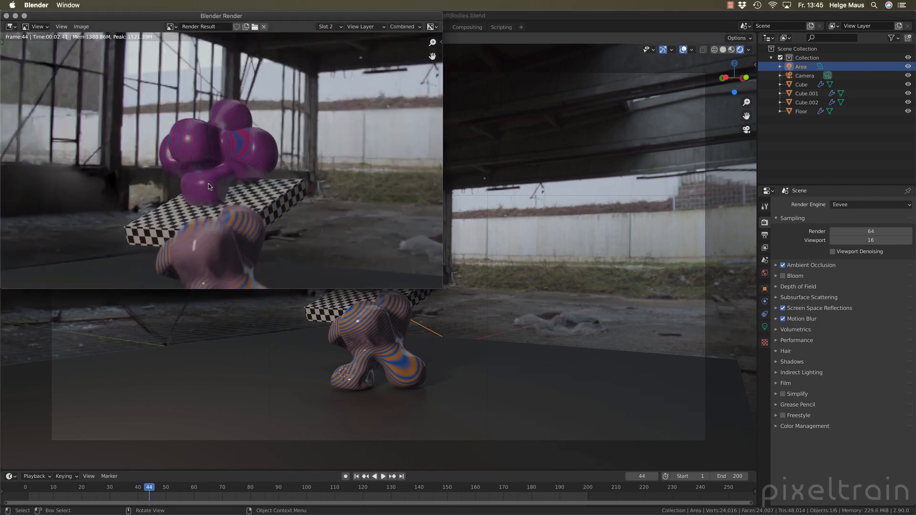
Disable Motion Blur and render frame 44 as an image into Slot 1 for comparison.
middle_click_drag(256, 262, 313, 183)
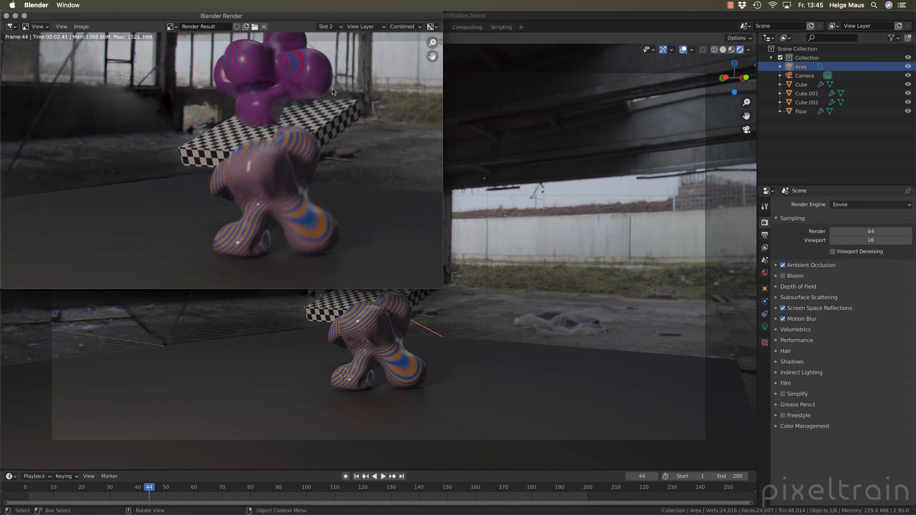
key("1")
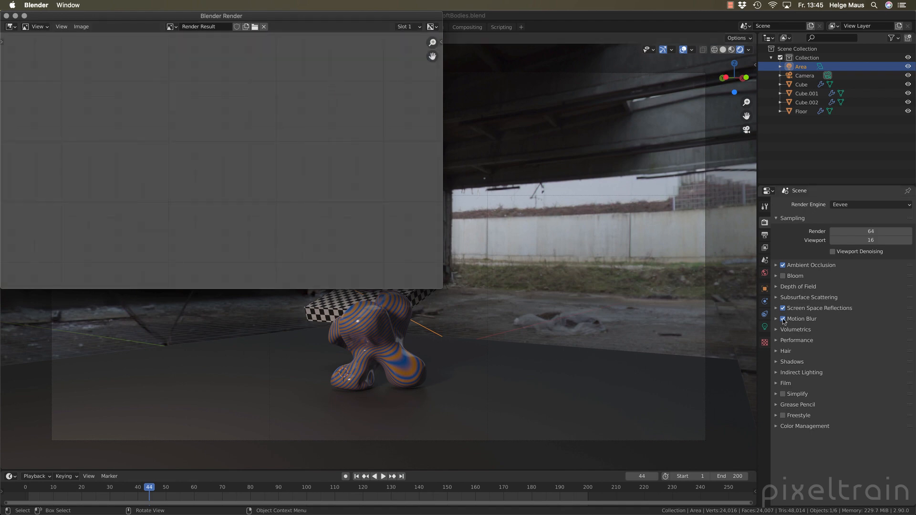
left_click(783, 318)
left_click(53, 27)
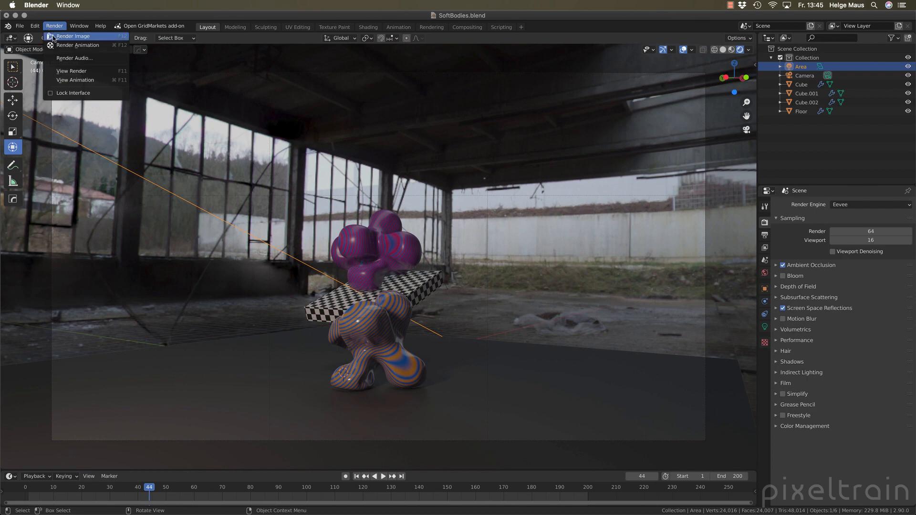
left_click(53, 36)
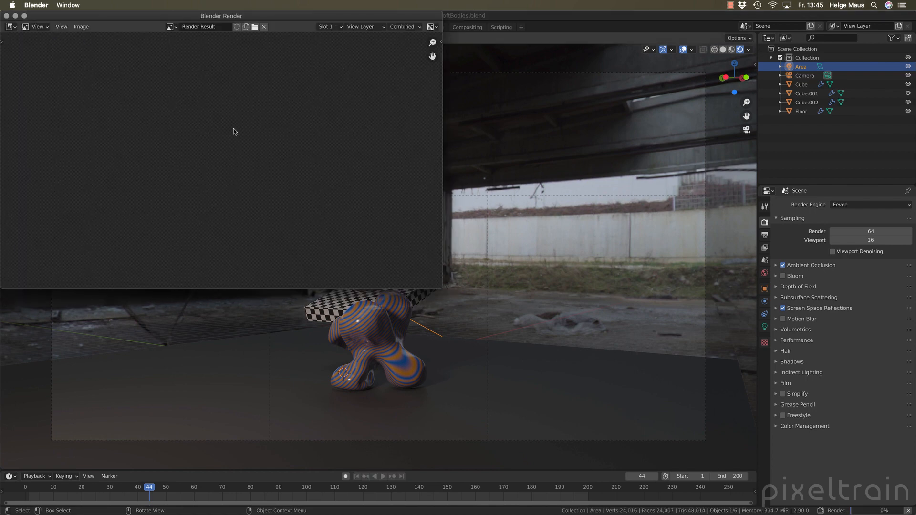
Compare the Slot 1 and Slot 2 renders of the striped soft body up close, and close the render window.
scroll(258, 162, "up", 1)
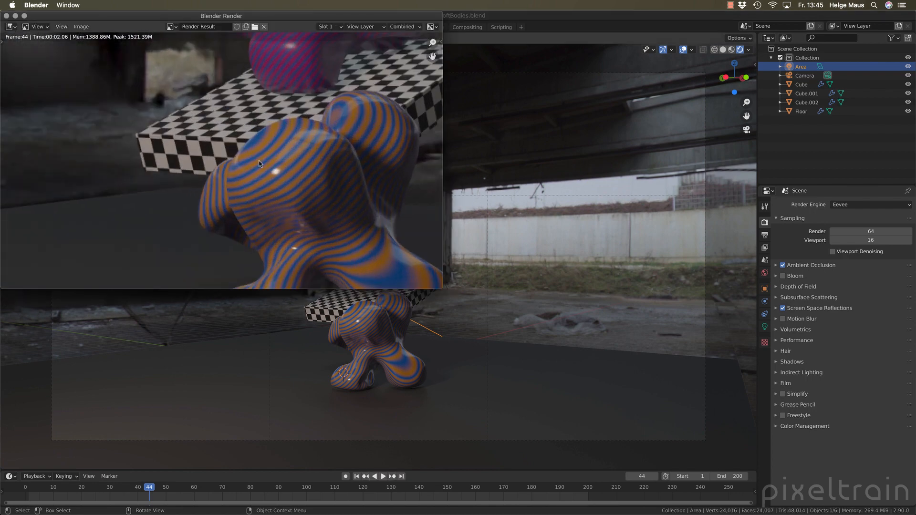
scroll(257, 162, "down", 1)
middle_click_drag(257, 163, 209, 149)
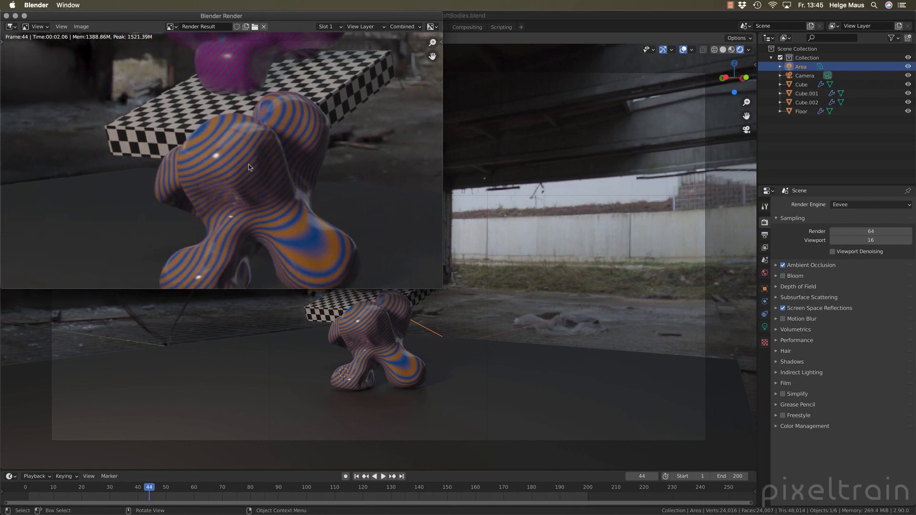
key("j")
key("j")
key("j")
key("j")
key("j")
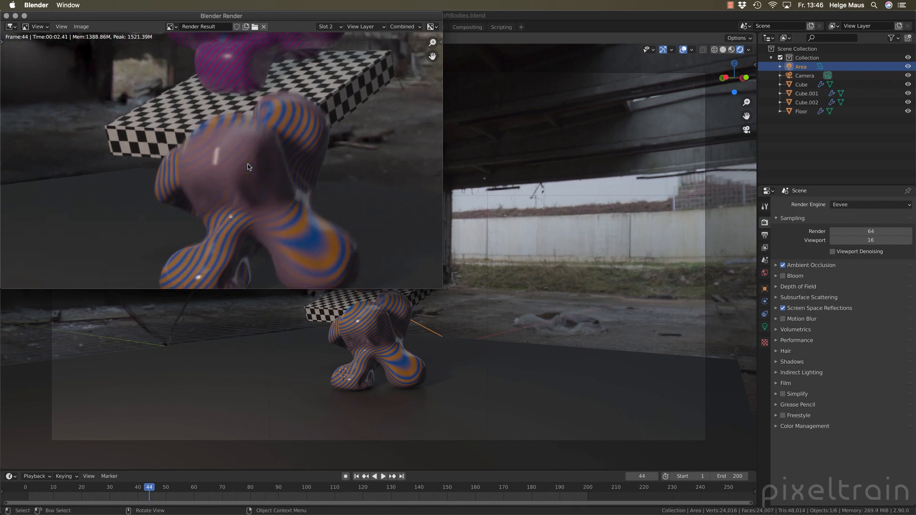
key("Home")
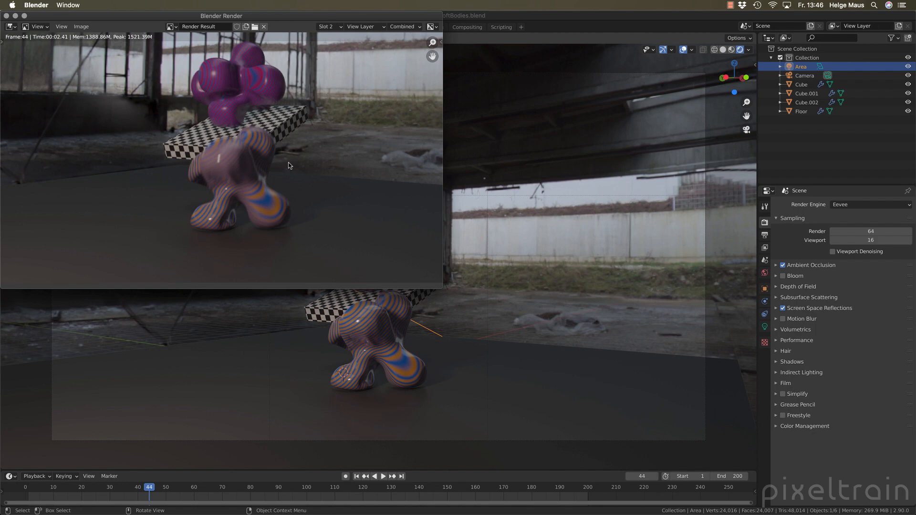
left_click(6, 16)
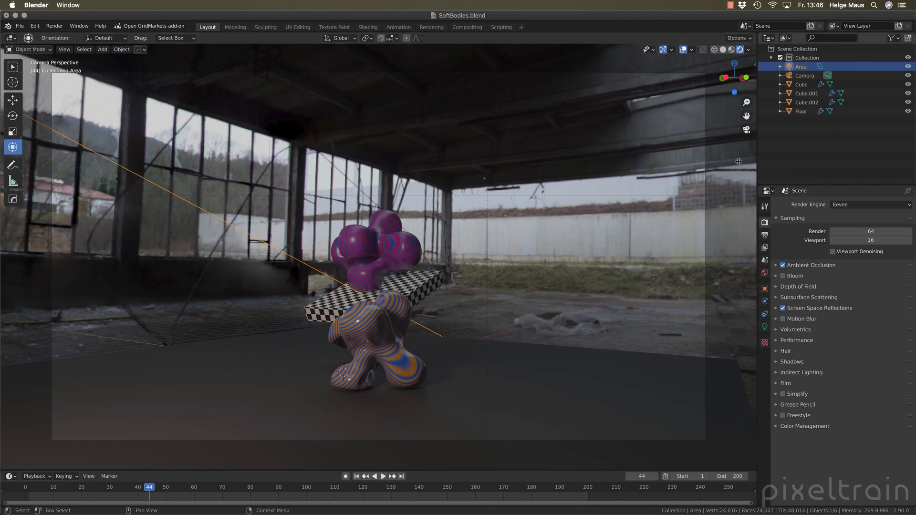
Replace the world background's fin4_Ref.exr environment image with a Sky Texture.
left_click(764, 274)
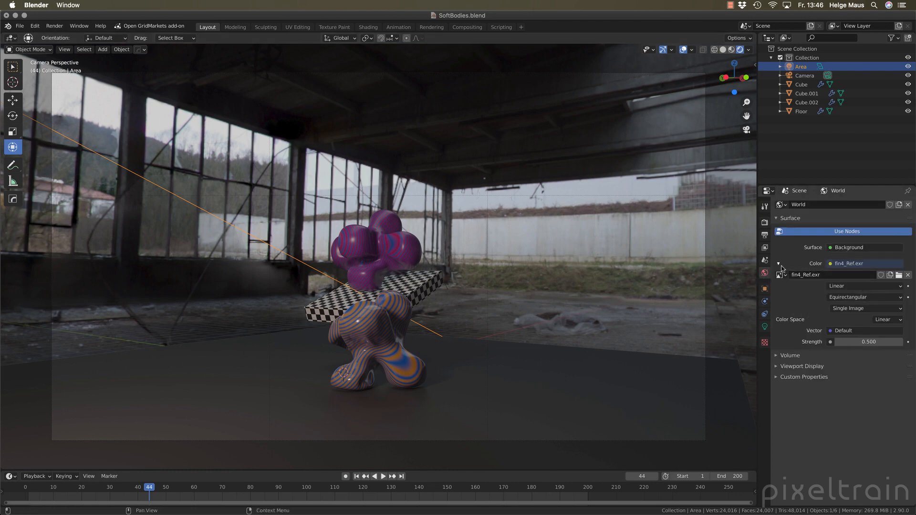
left_click(831, 264)
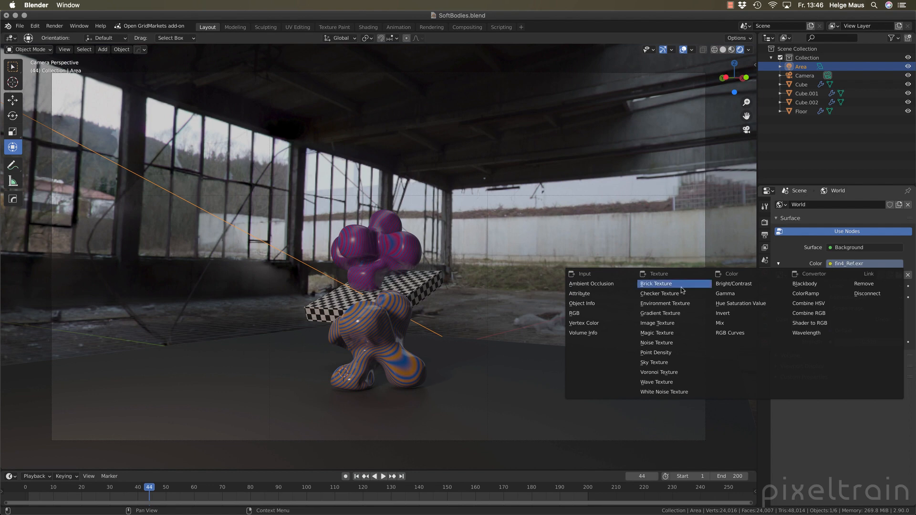
left_click(657, 363)
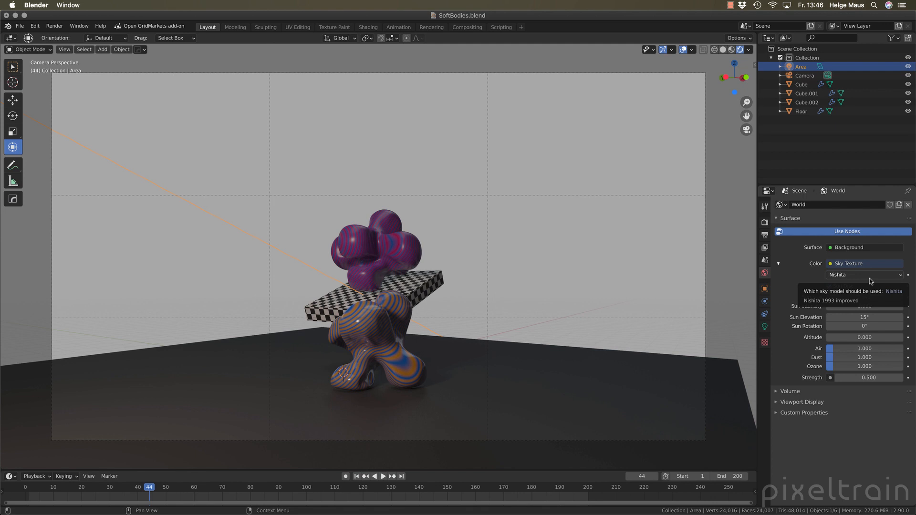
Try the Preetham sky model for the world background, and switch the sky type to Hosek / Wilkie.
left_click(898, 276)
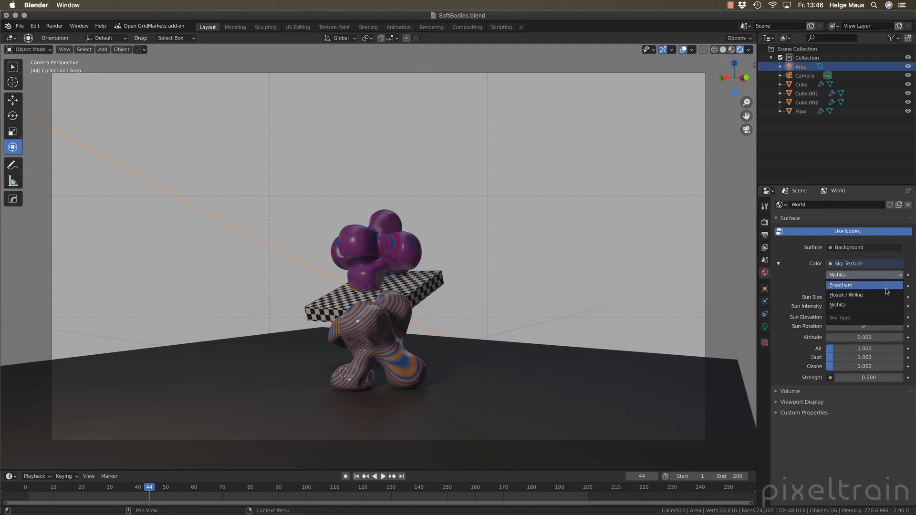
left_click(883, 285)
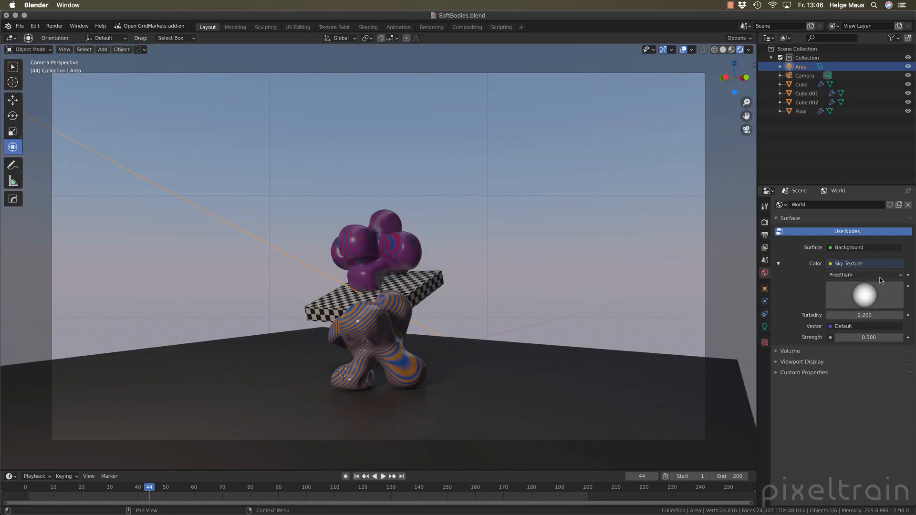
left_click(881, 276)
left_click(866, 295)
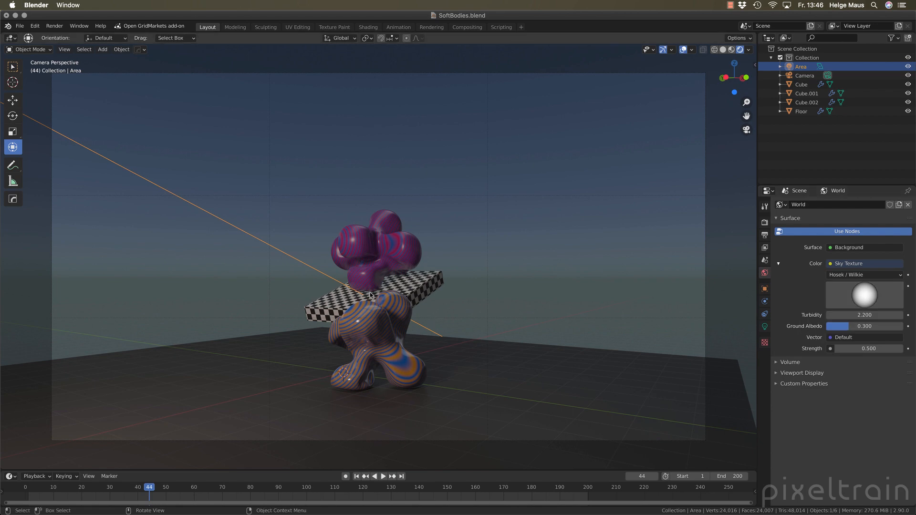
Leave the camera view to see the soft bodies under the sky, and move the animation to frame 62.
middle_click_drag(525, 287, 365, 305)
key("space")
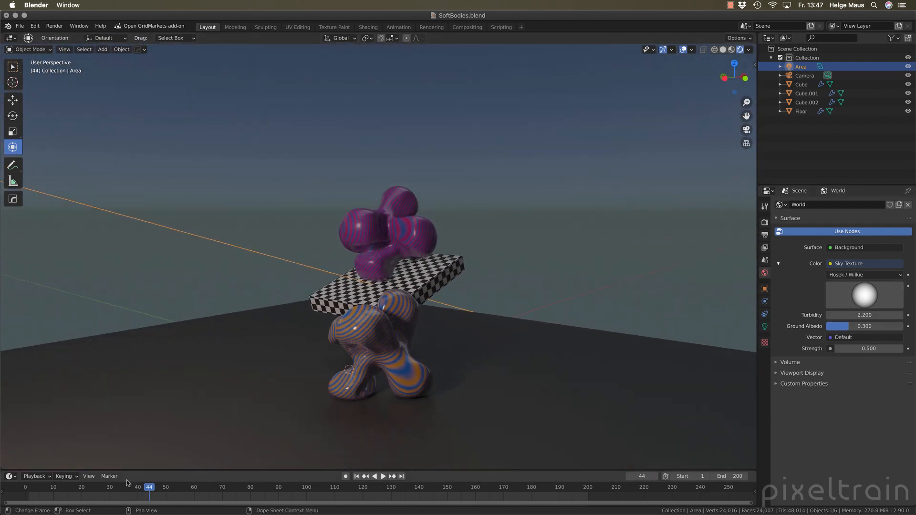
left_click_drag(353, 494, 200, 477)
scroll(422, 347, "down", 1)
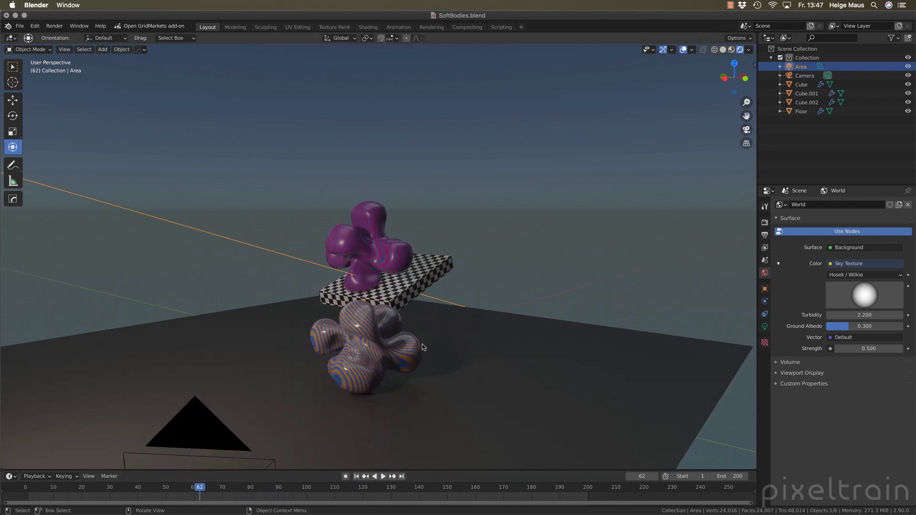